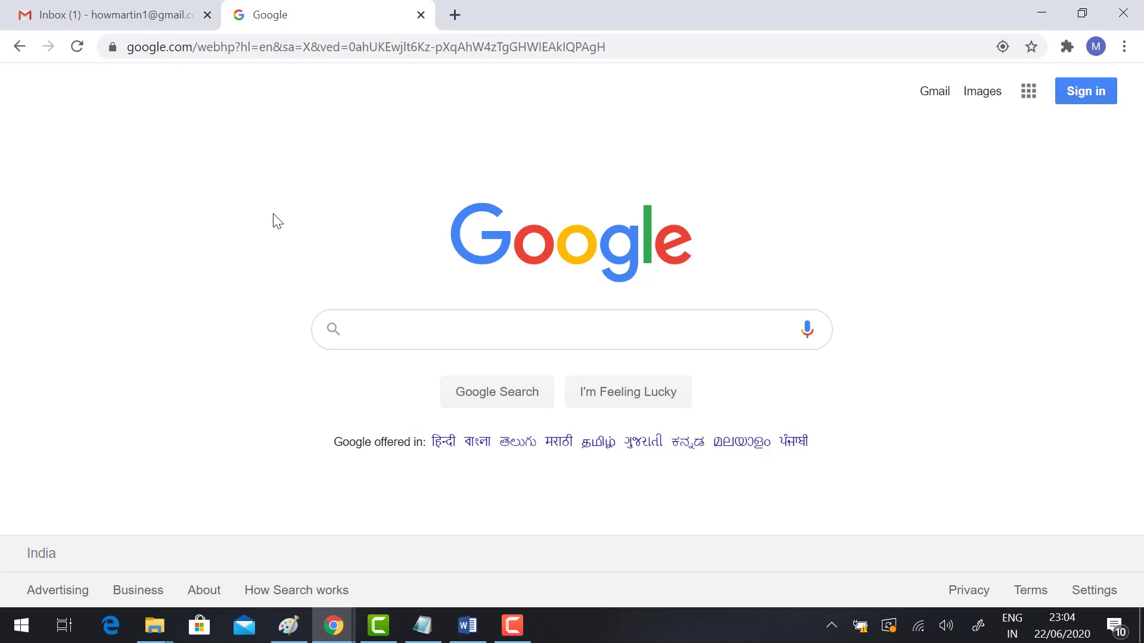
# Step: Search Google for 'cisco webex' by picking the suggestion after typing cisco
pyautogui.click(383, 320)
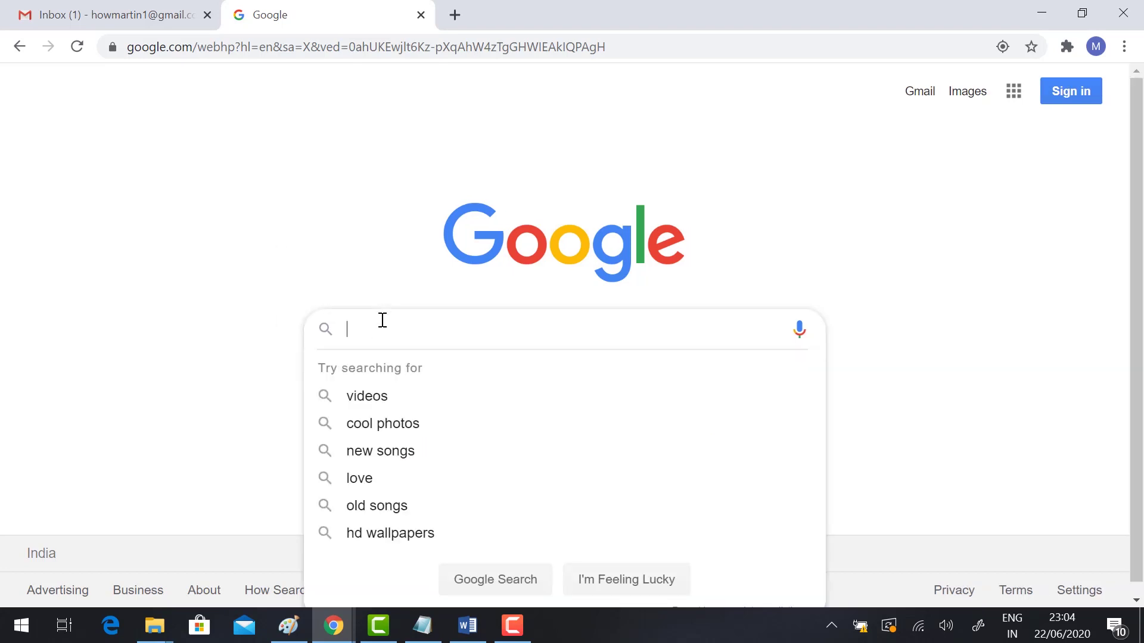
pyautogui.write('cisco')
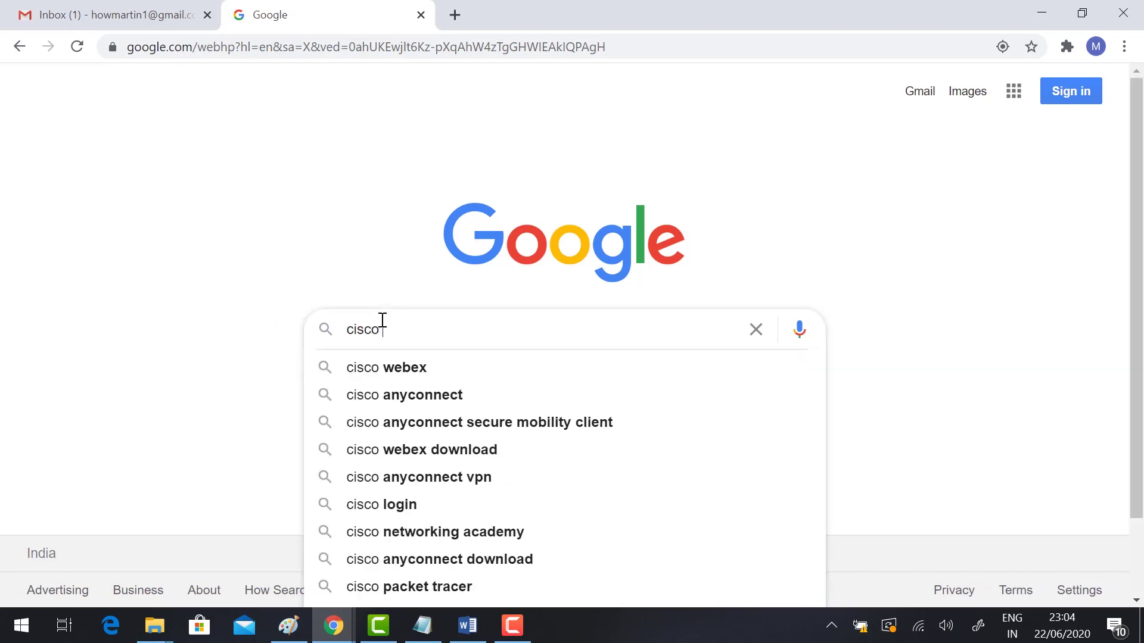
pyautogui.press('Down')
pyautogui.press('Return')
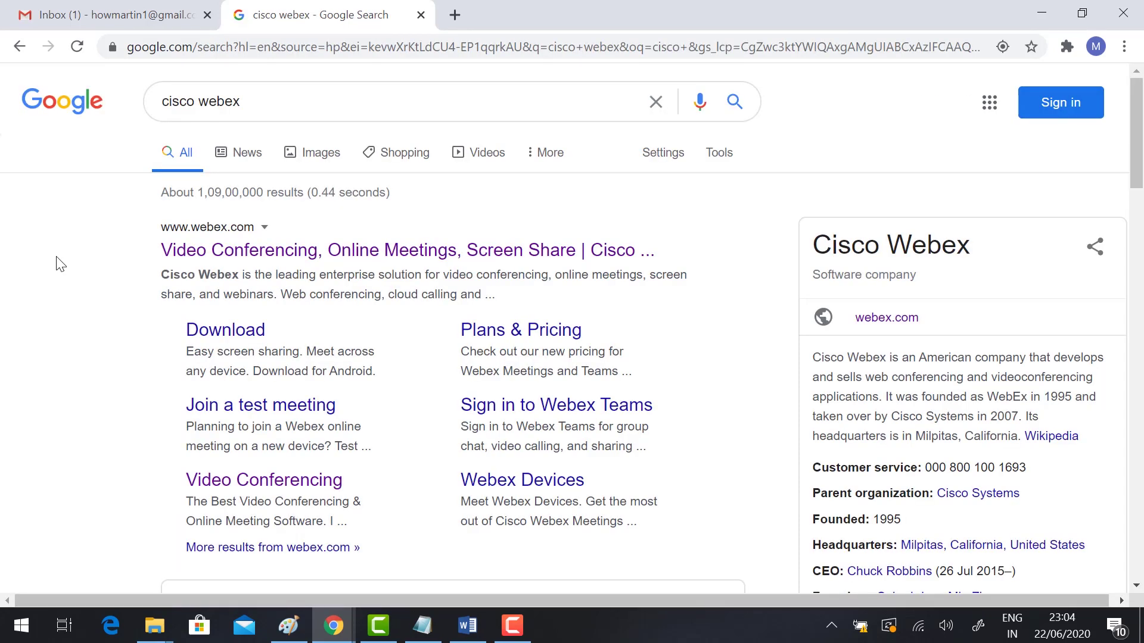
# Step: Open the official webex.com site from the results and browse down its homepage
pyautogui.click(221, 255)
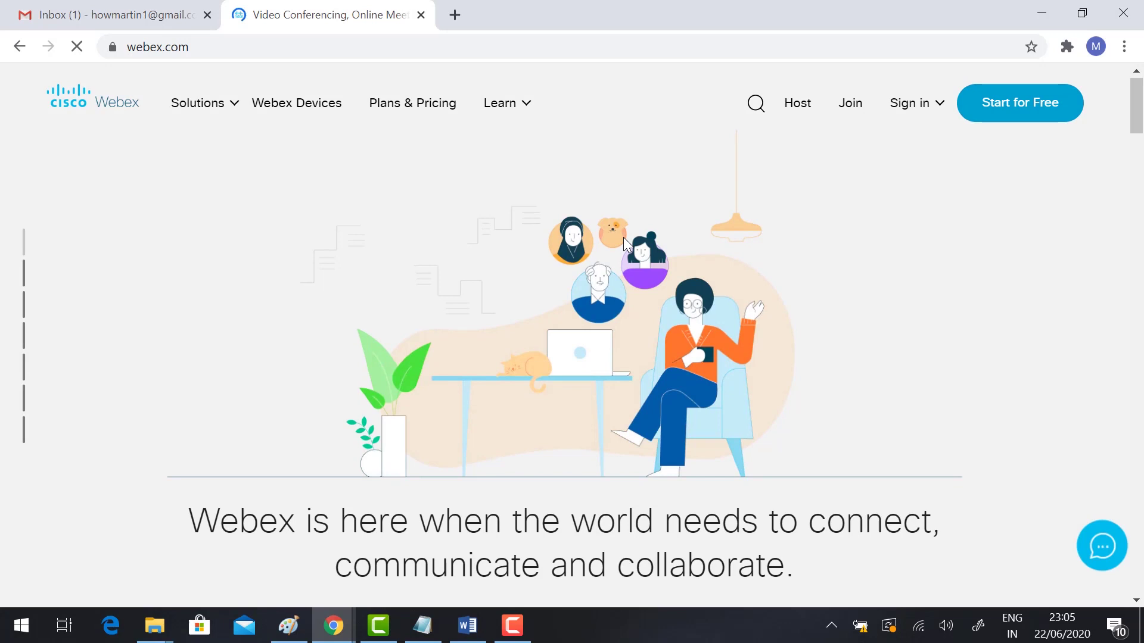
pyautogui.scroll(-1, 623, 237)
pyautogui.moveTo(184, 443); pyautogui.dragTo(800, 470)
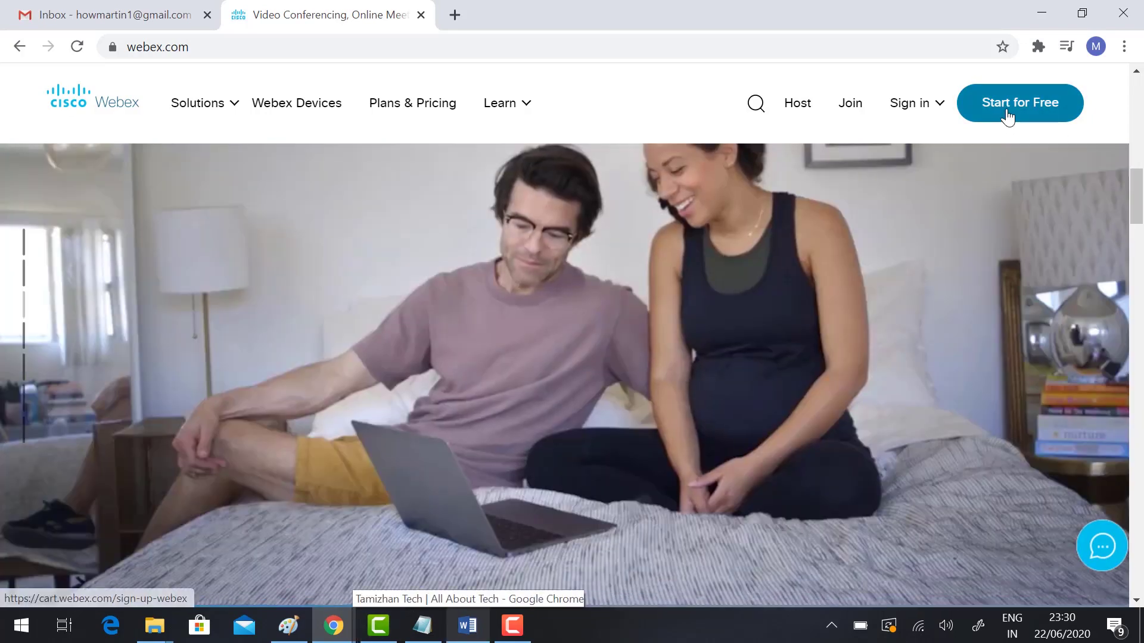
# Step: On the free sign-up page, enter the user's e-mail address and sign up
pyautogui.click(1007, 117)
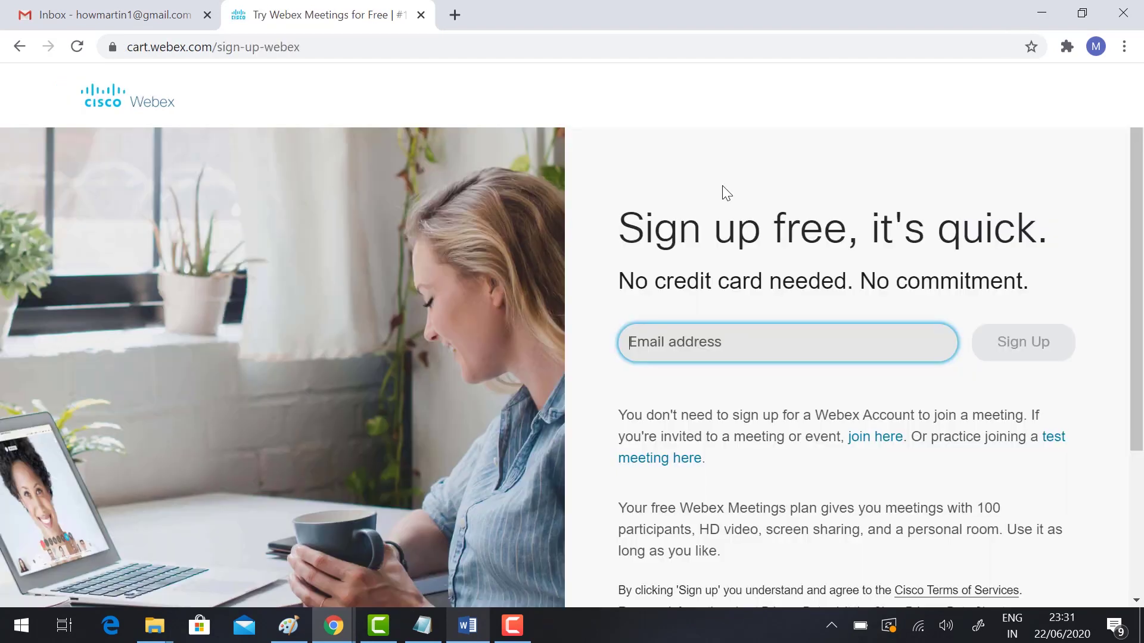
pyautogui.click(741, 341)
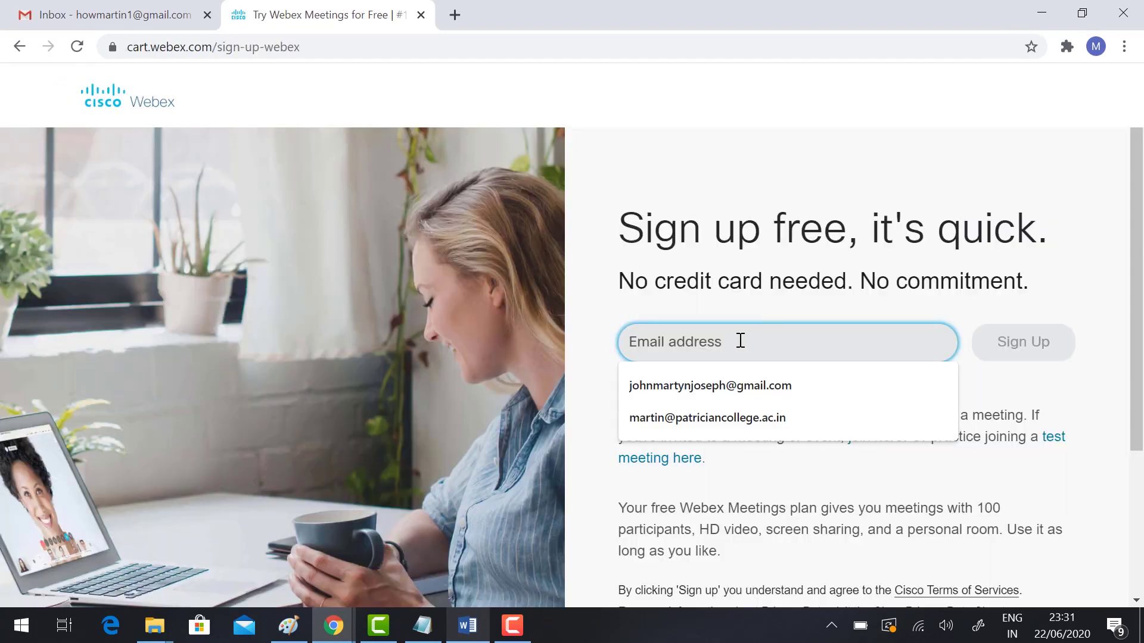
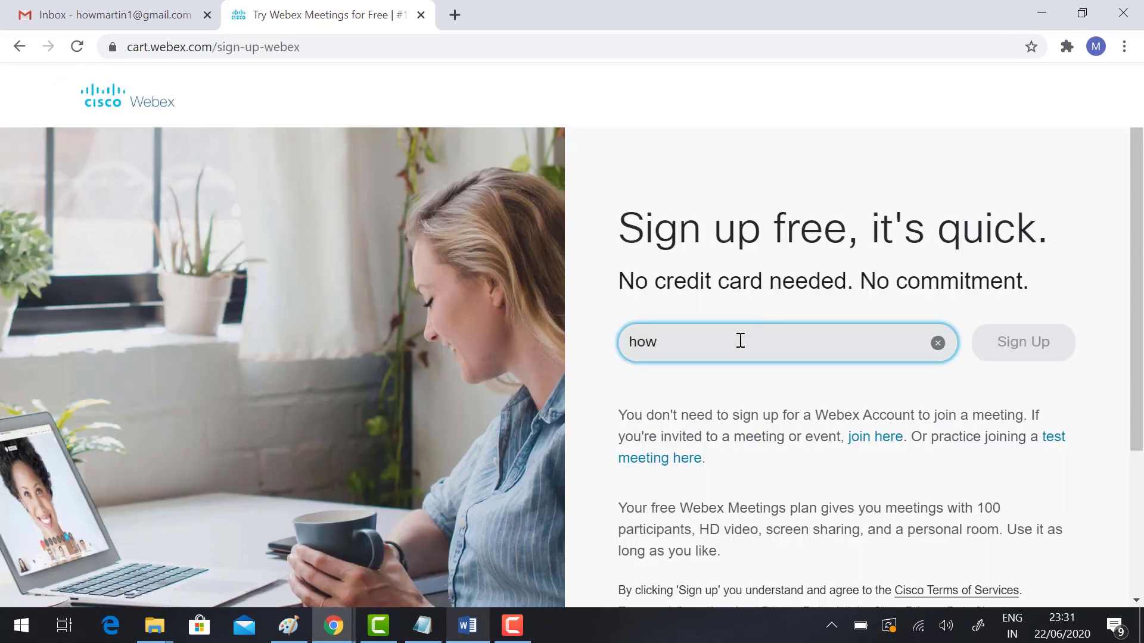
pyautogui.click(1039, 355)
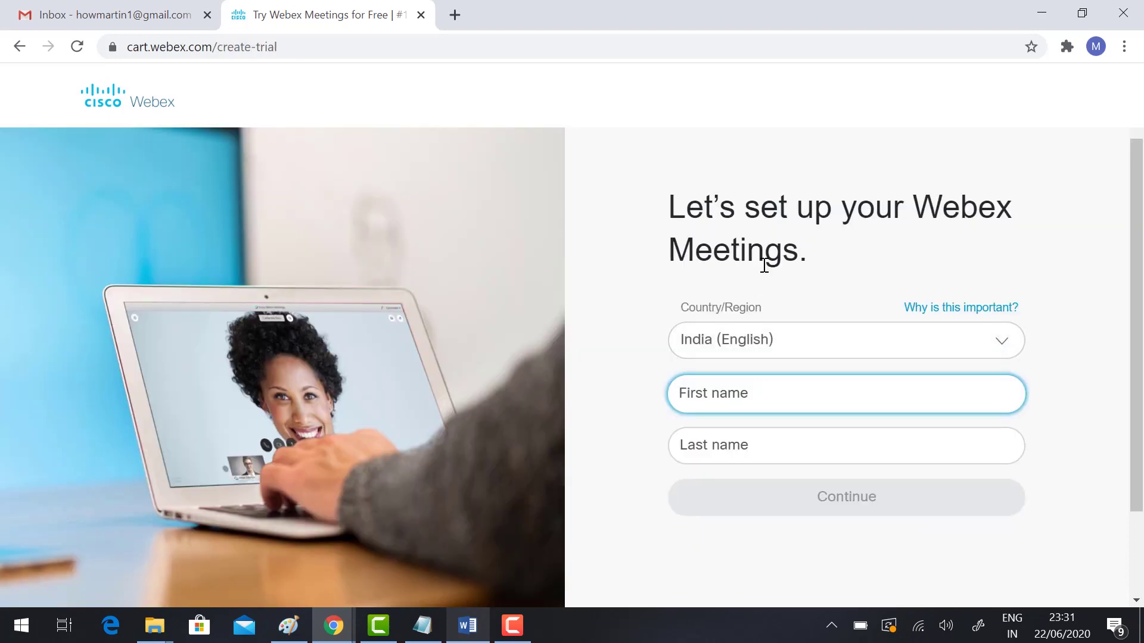
# Step: Fill in the first and last name from saved suggestions and continue
pyautogui.click(742, 401)
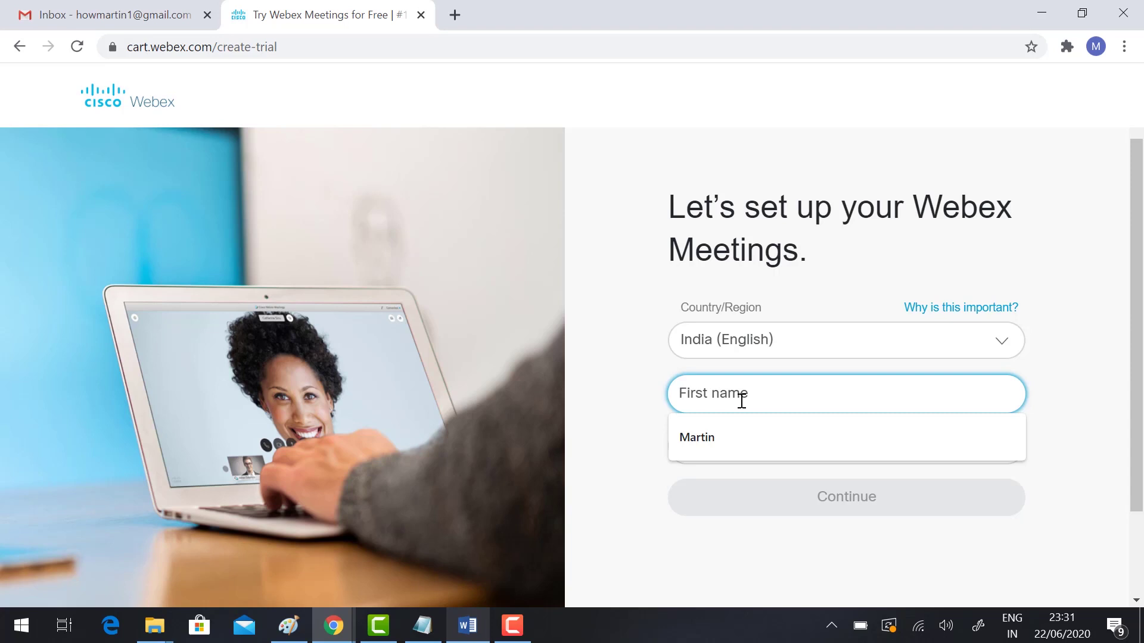
pyautogui.click(691, 438)
pyautogui.click(679, 445)
pyautogui.click(688, 491)
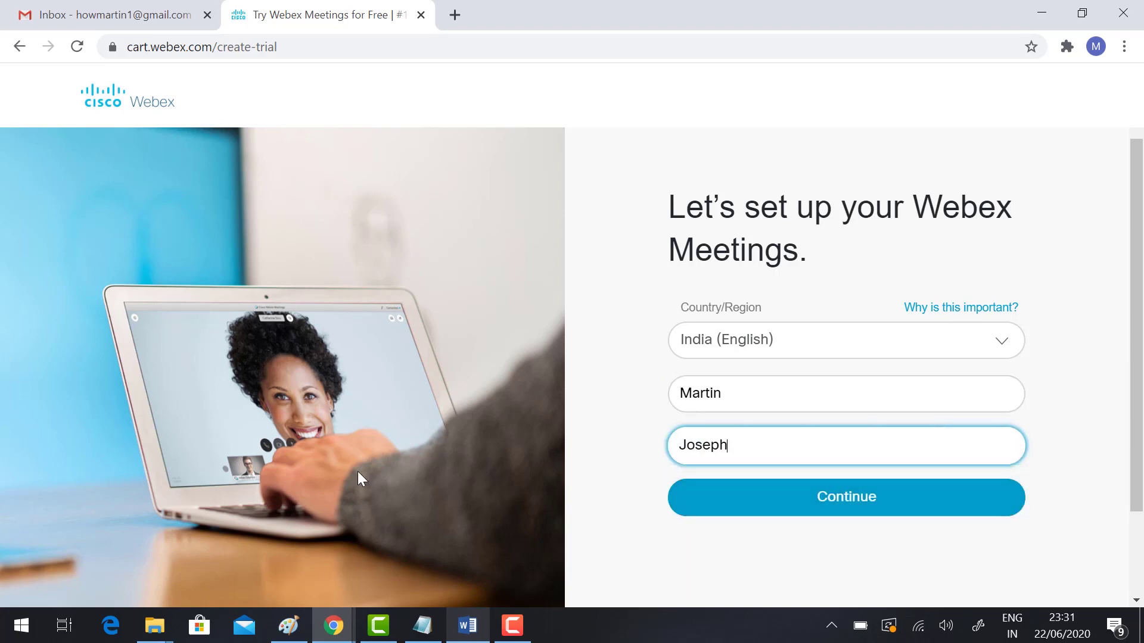
pyautogui.click(830, 501)
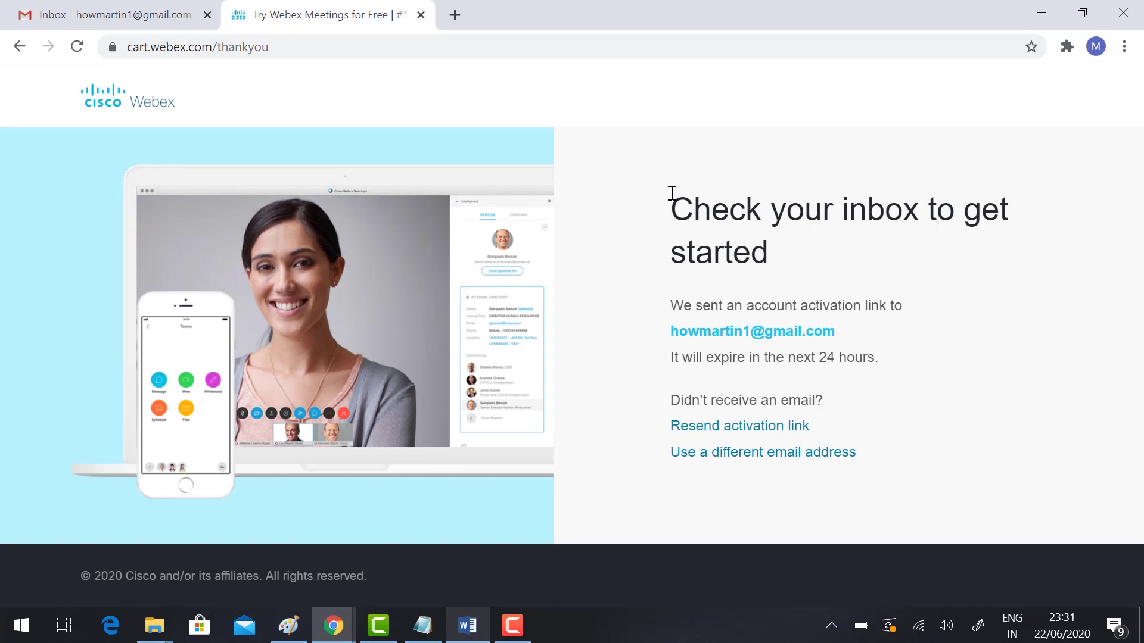
# Step: Review the activation e-mail's link sentence and the address it was sent to
pyautogui.moveTo(672, 193); pyautogui.dragTo(921, 322)
pyautogui.click(688, 304)
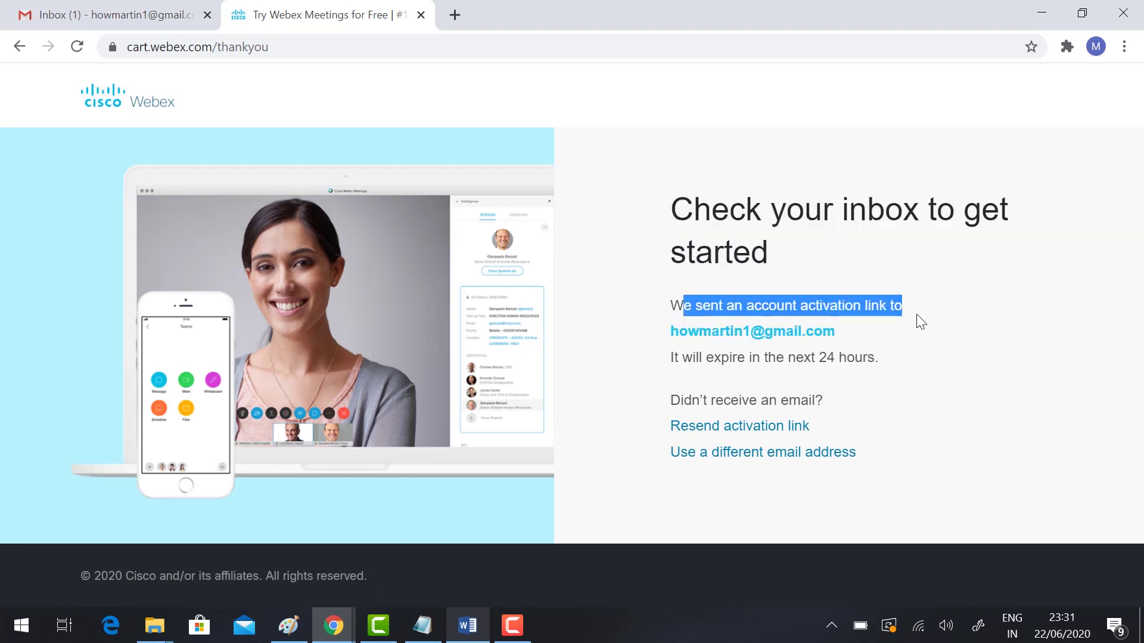
pyautogui.moveTo(845, 336); pyautogui.dragTo(684, 321)
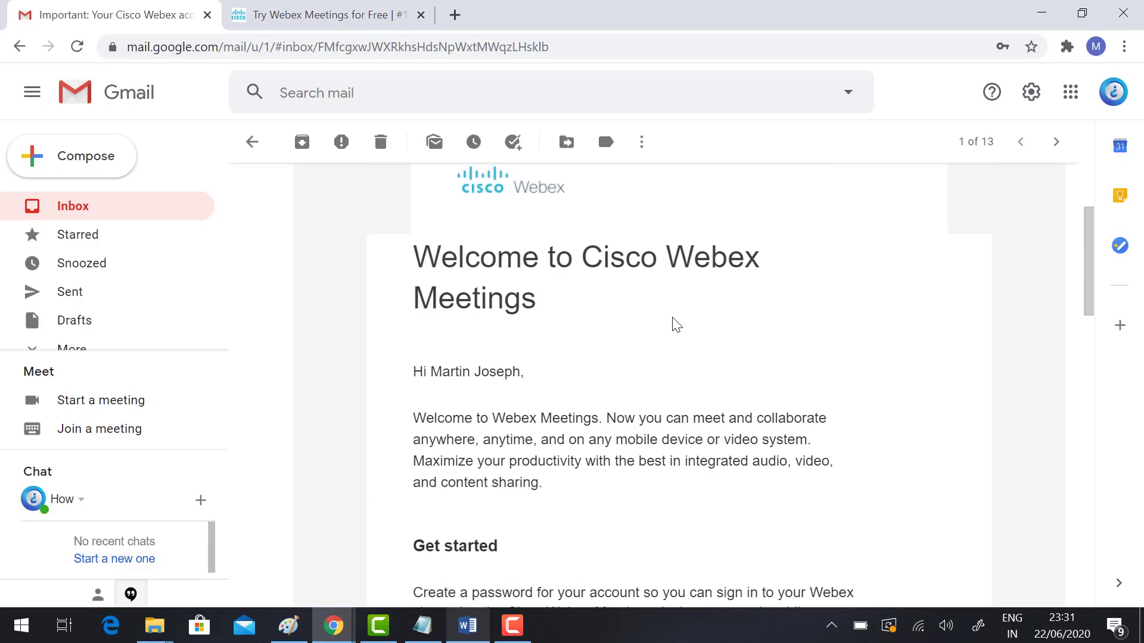
pyautogui.scroll(-5, 676, 325)
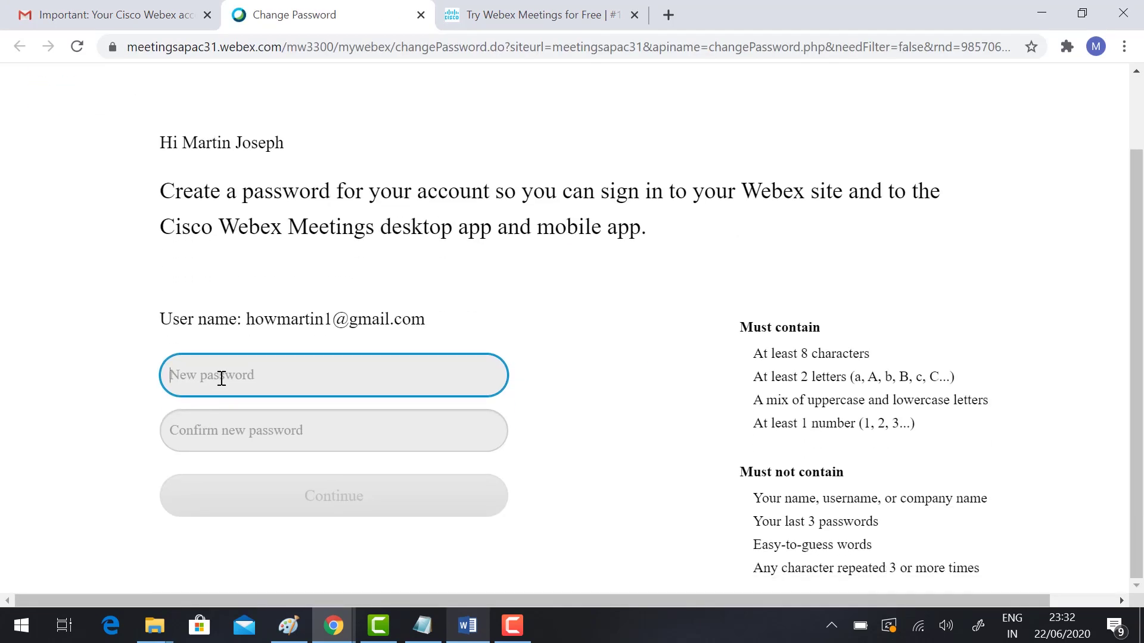
# Step: Enter and confirm the new account password, then continue to the Webex dashboard
pyautogui.write('**********')
pyautogui.press('Tab')
pyautogui.write('**********')
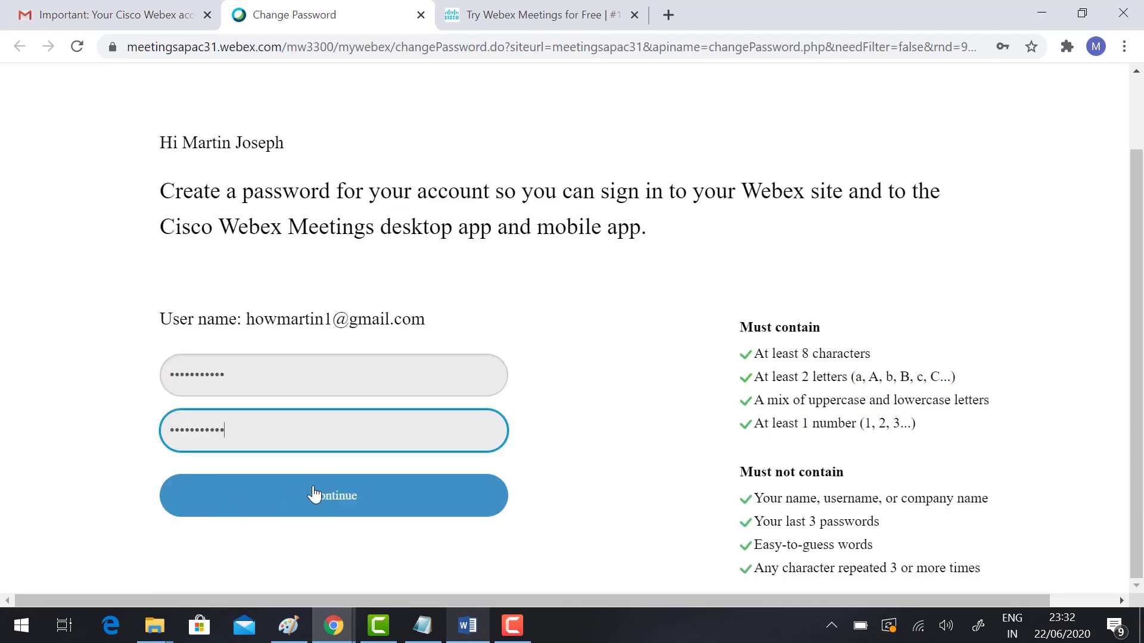
pyautogui.click(314, 494)
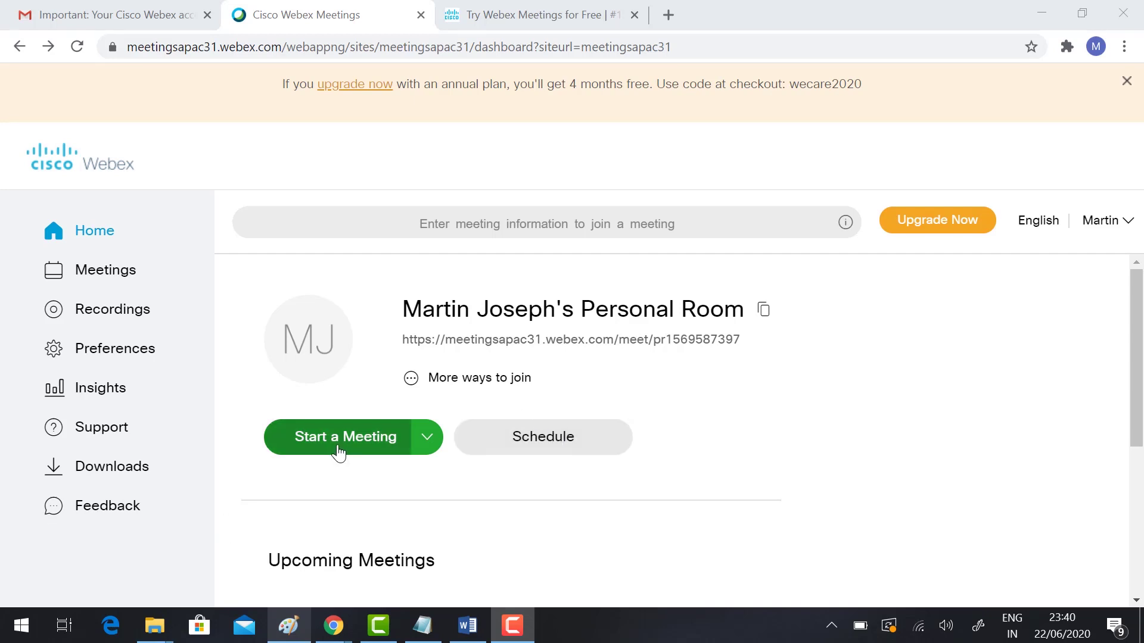
# Step: Start a meeting in the personal room from the Webex dashboard
pyautogui.click(338, 451)
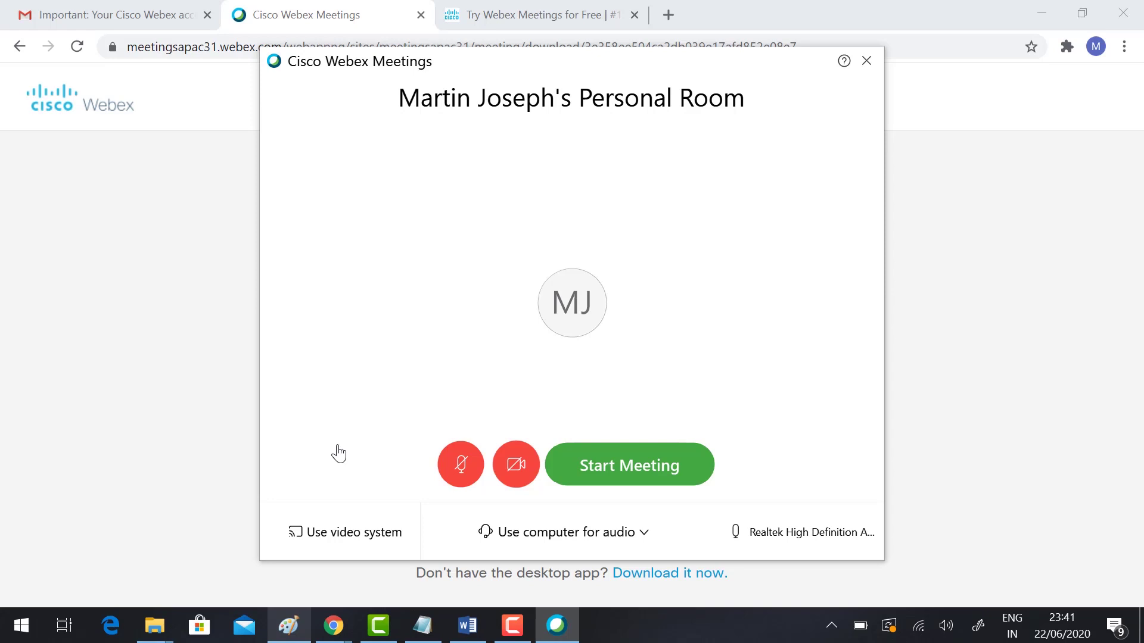
# Step: Test the microphone and camera, leave video off, and start the personal-room meeting
pyautogui.click(462, 474)
pyautogui.click(525, 465)
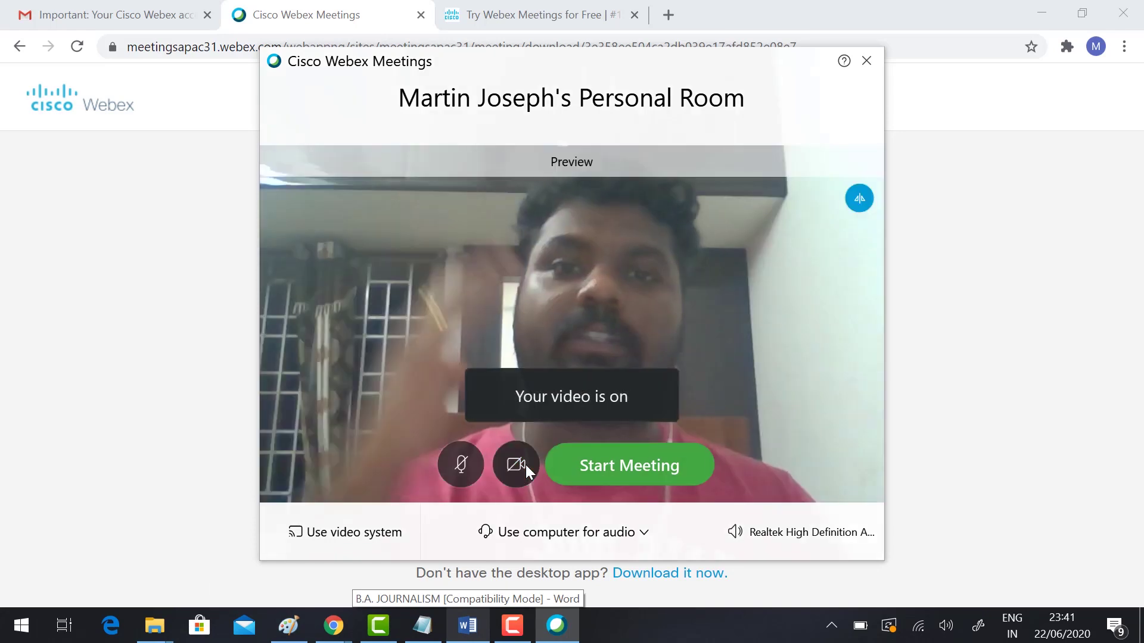
pyautogui.click(526, 465)
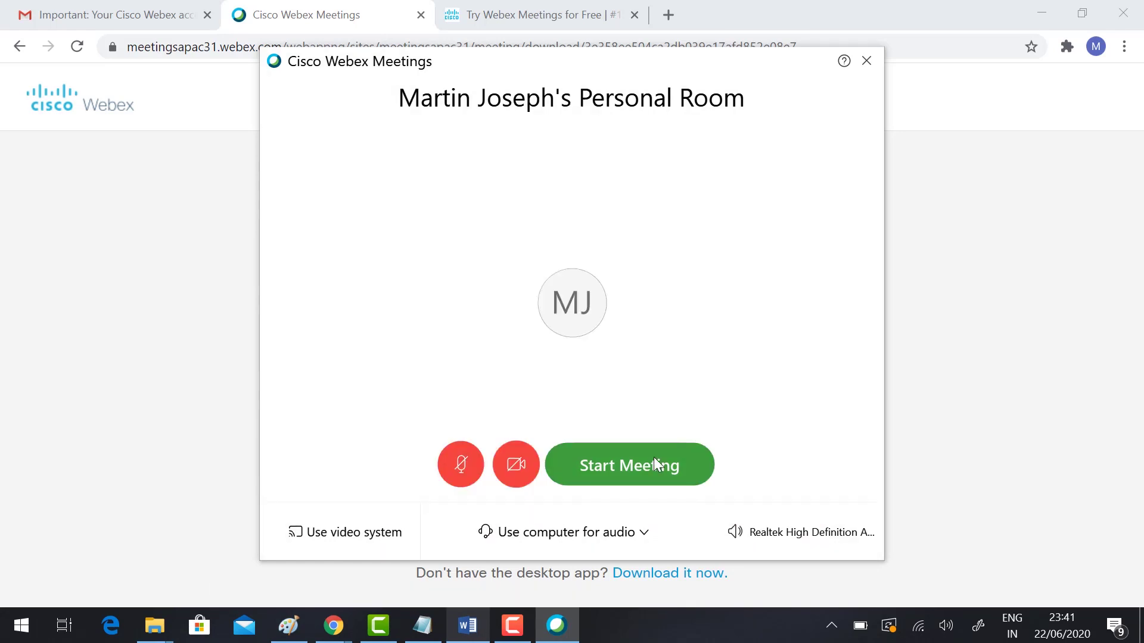
pyautogui.click(653, 464)
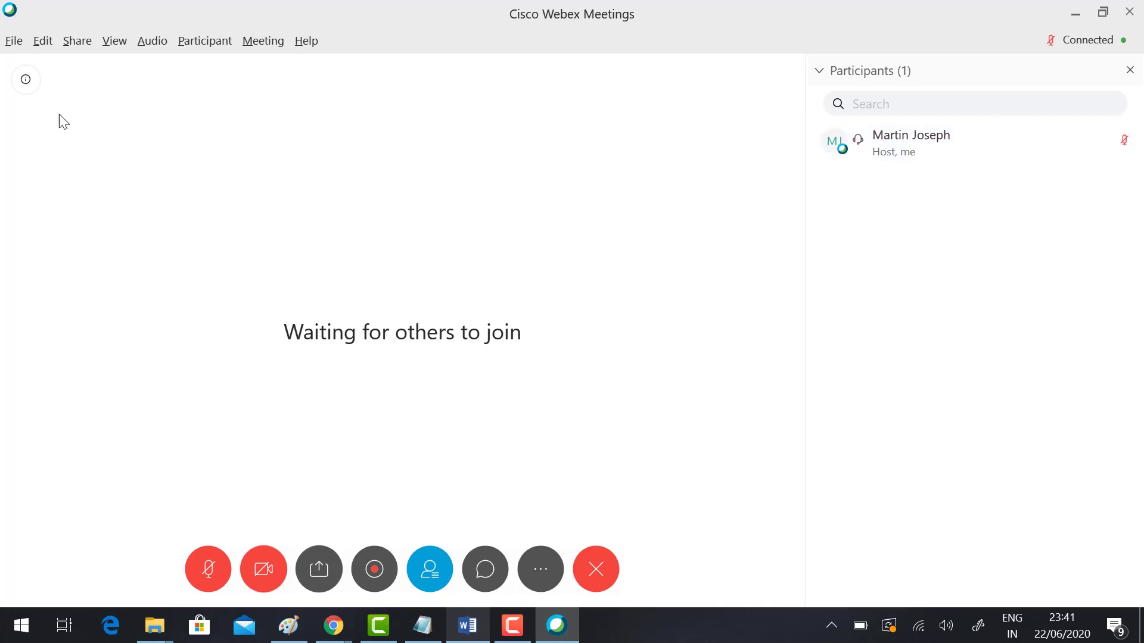
pyautogui.click(207, 576)
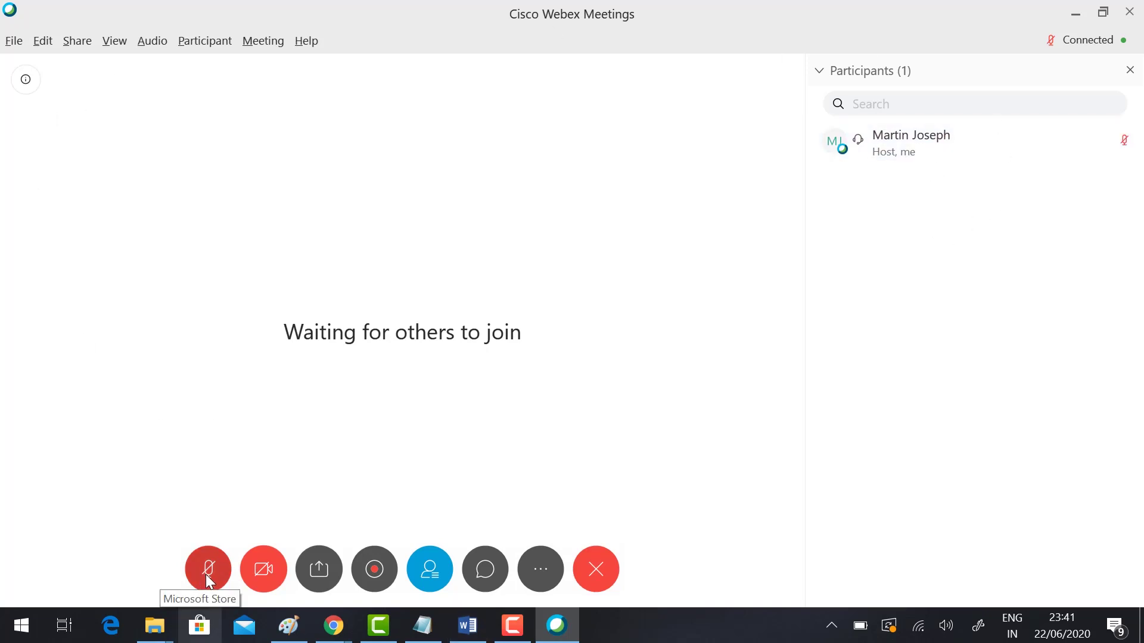
pyautogui.click(206, 575)
pyautogui.click(277, 569)
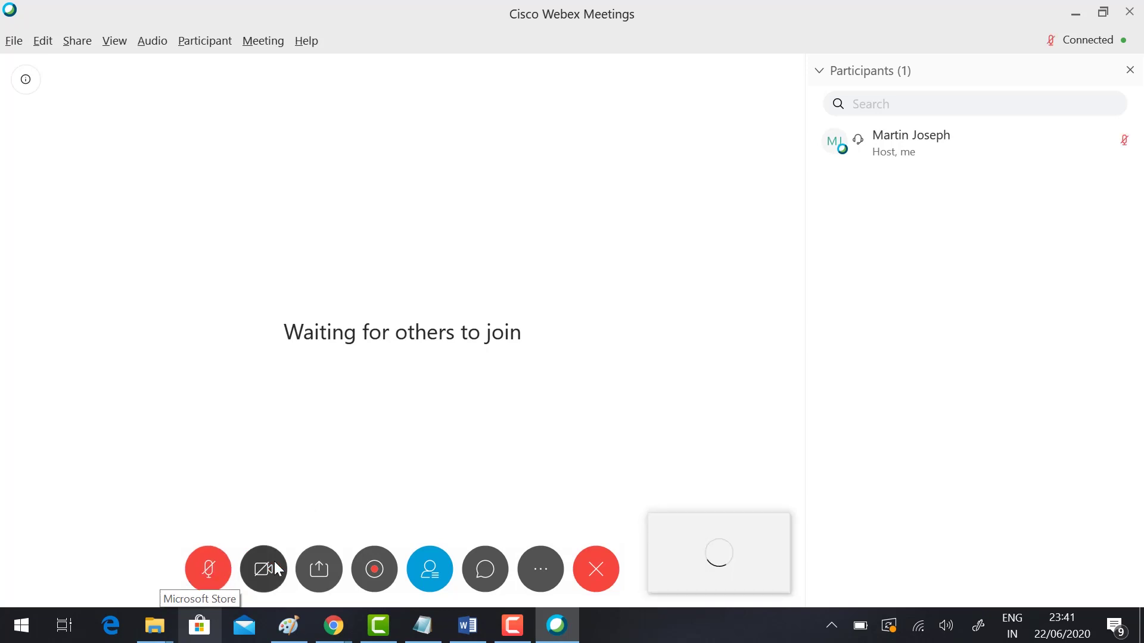
pyautogui.click(276, 568)
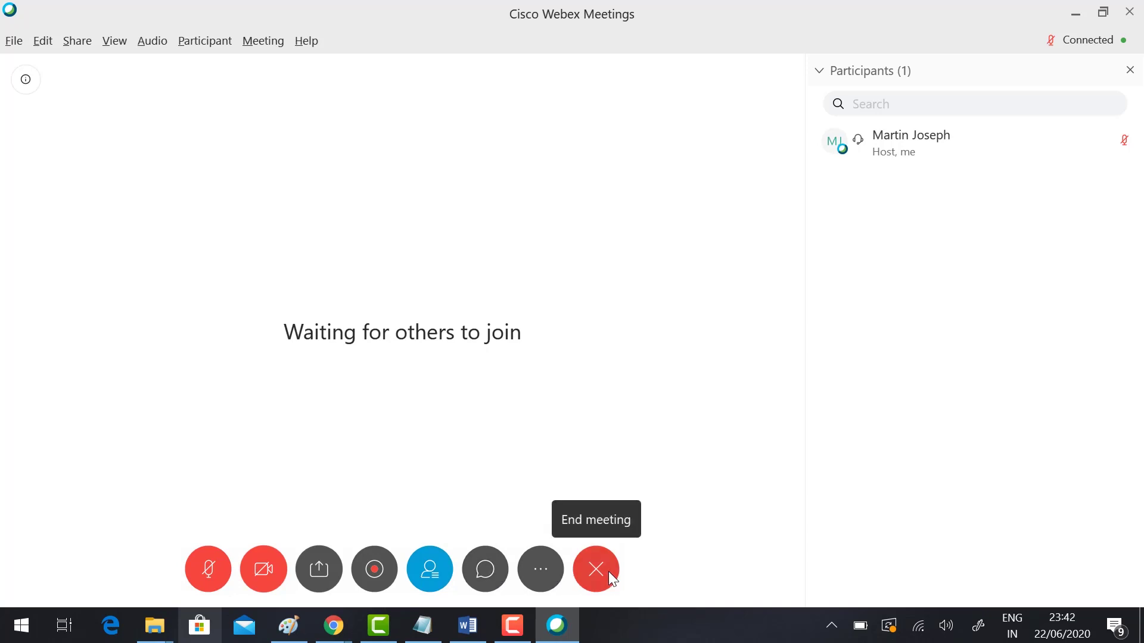
pyautogui.click(325, 577)
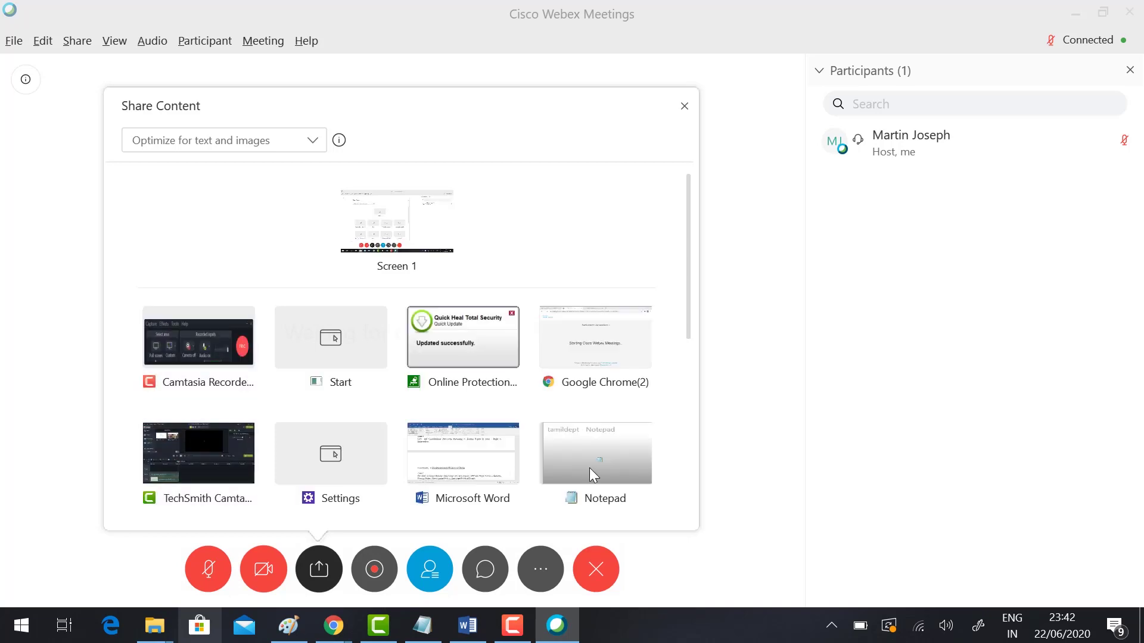
pyautogui.click(602, 344)
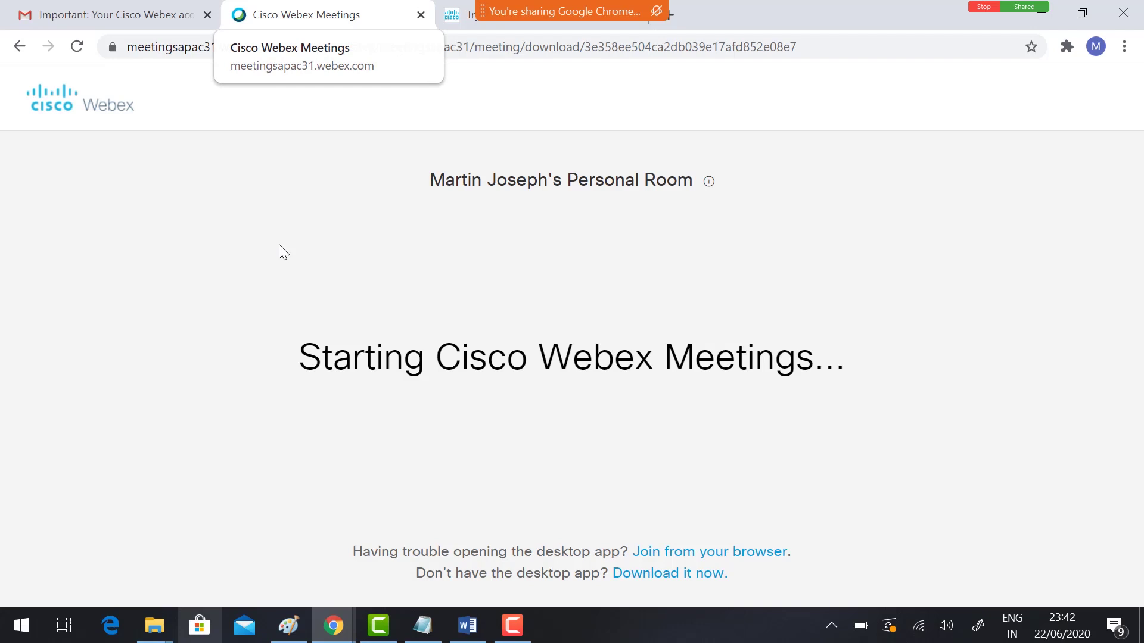
pyautogui.moveTo(560, 11)
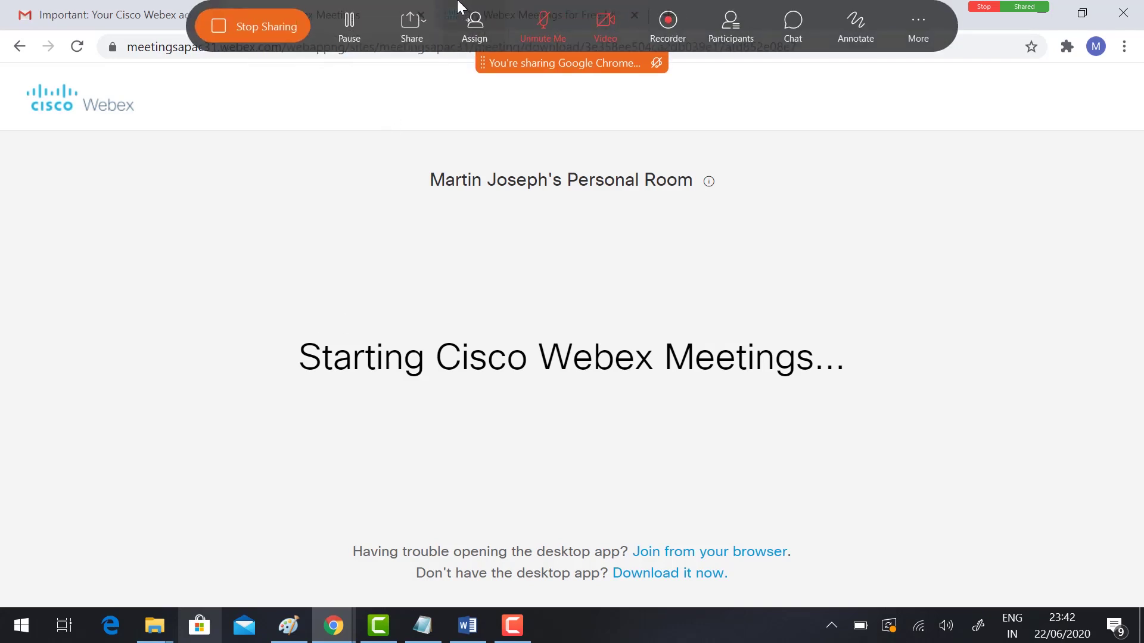
pyautogui.click(223, 30)
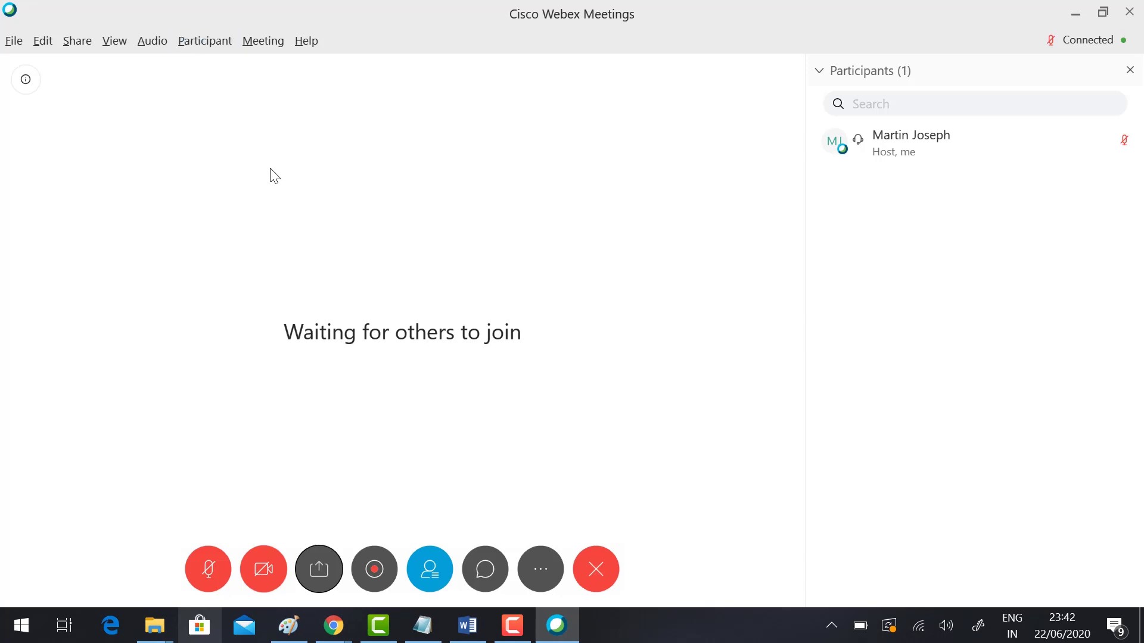
# Step: Send one meeting invitation via Participant > Invite and Remind to the attendee's e-mail address
pyautogui.click(213, 41)
pyautogui.click(232, 191)
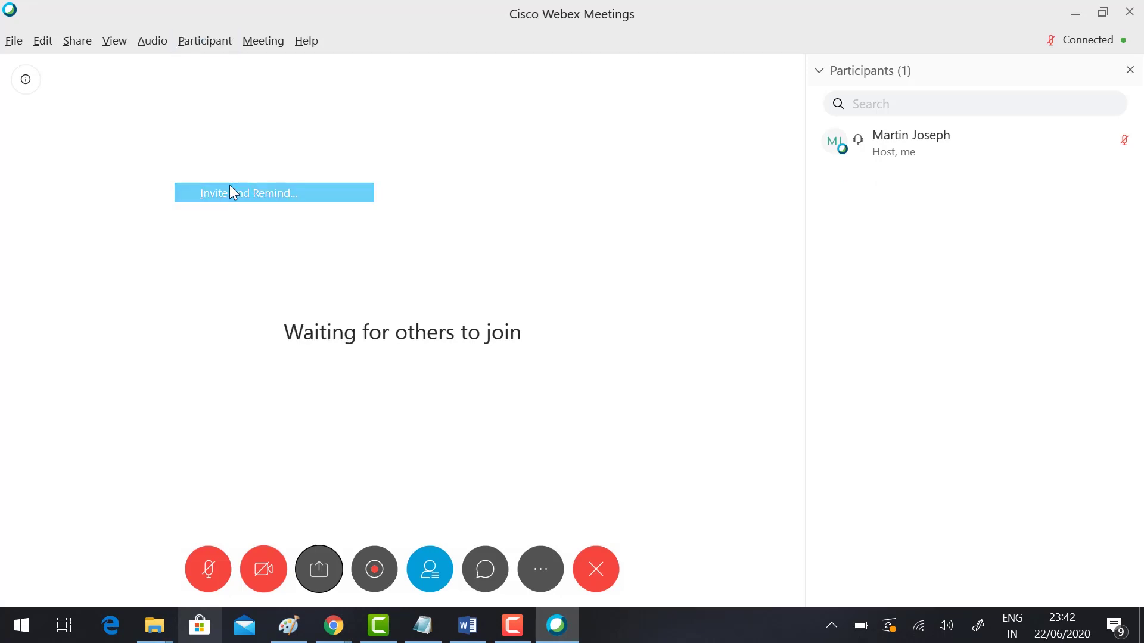
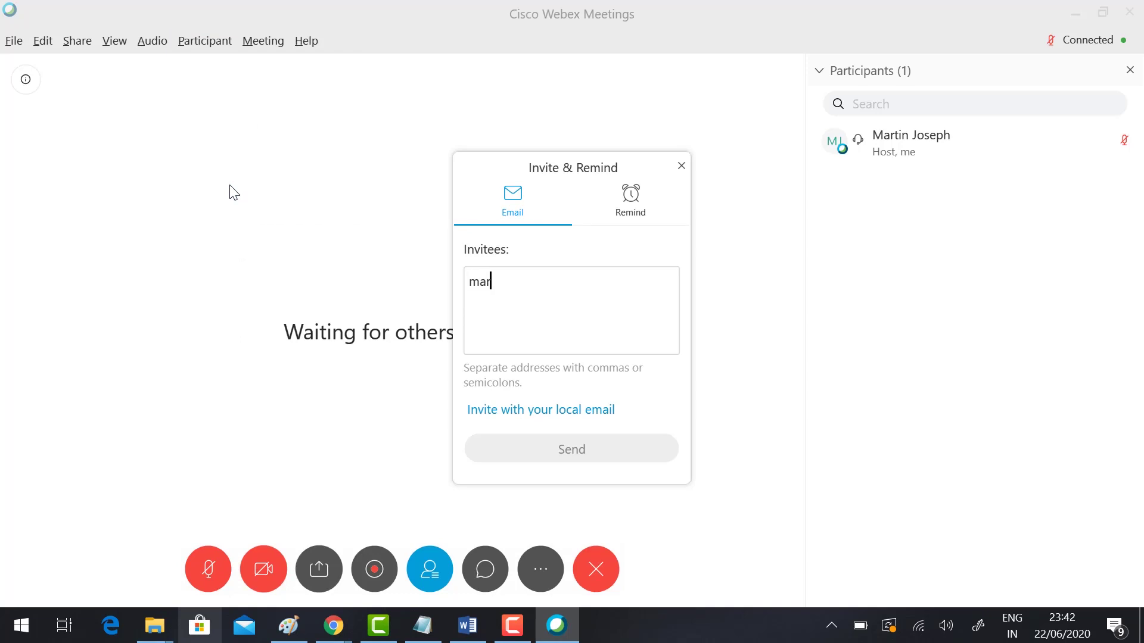
pyautogui.click(552, 450)
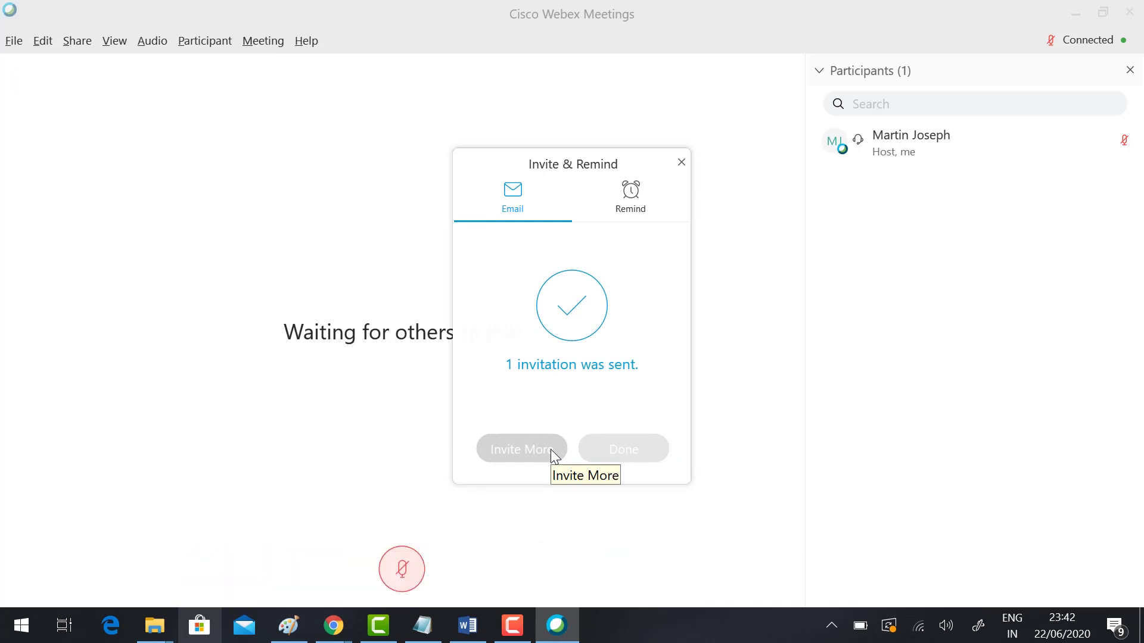
# Step: End the meeting for everyone and open the Schedule a Meeting form
pyautogui.click(596, 568)
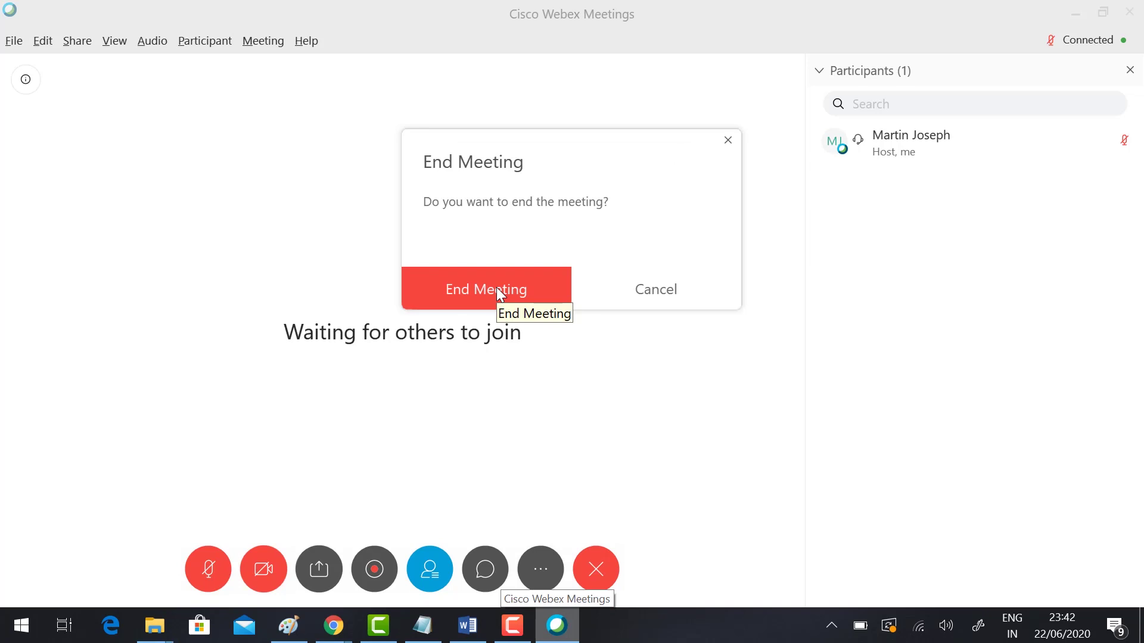
pyautogui.click(498, 289)
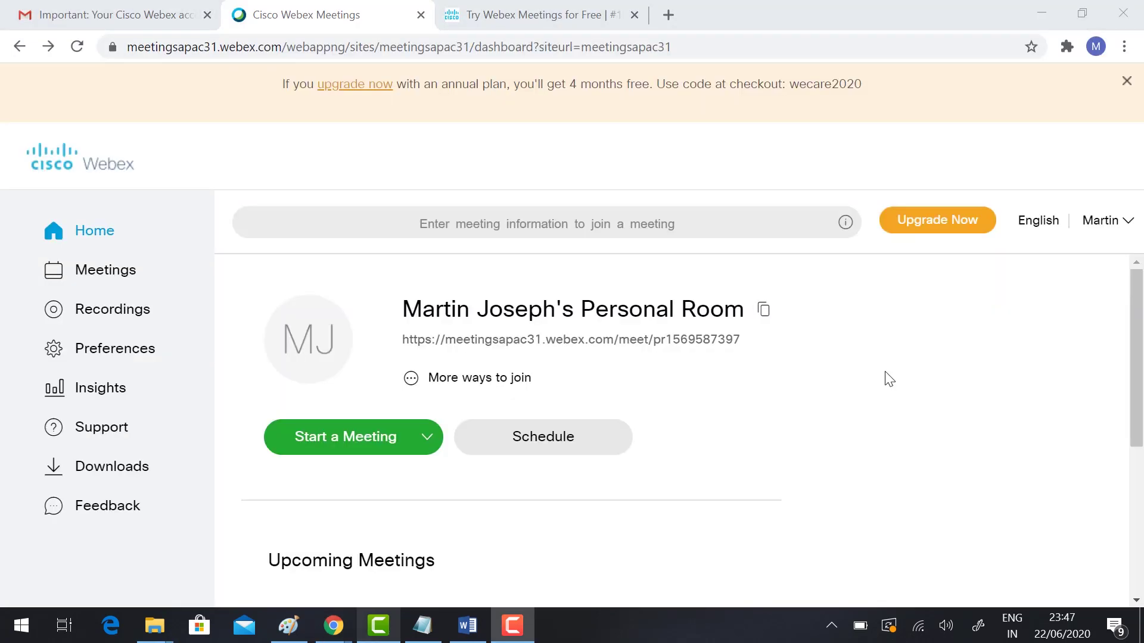
pyautogui.click(556, 446)
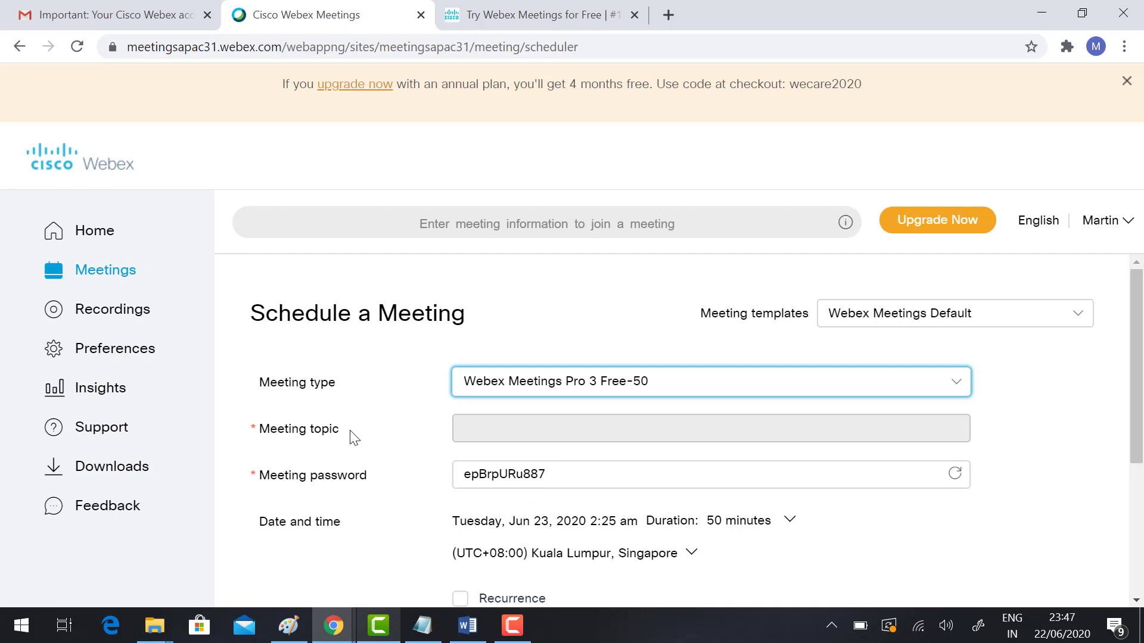
# Step: Enter 'Demo' as the meeting topic and replace the generated password with a four-digit one
pyautogui.click(464, 427)
pyautogui.write('Dem')
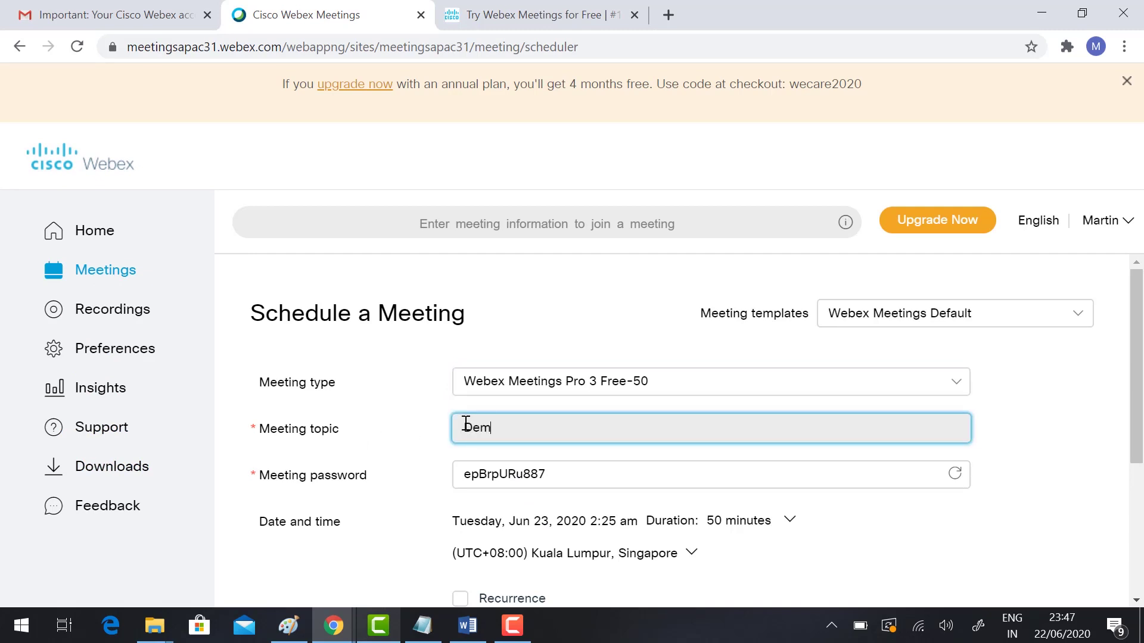
pyautogui.write('o')
pyautogui.click(554, 477)
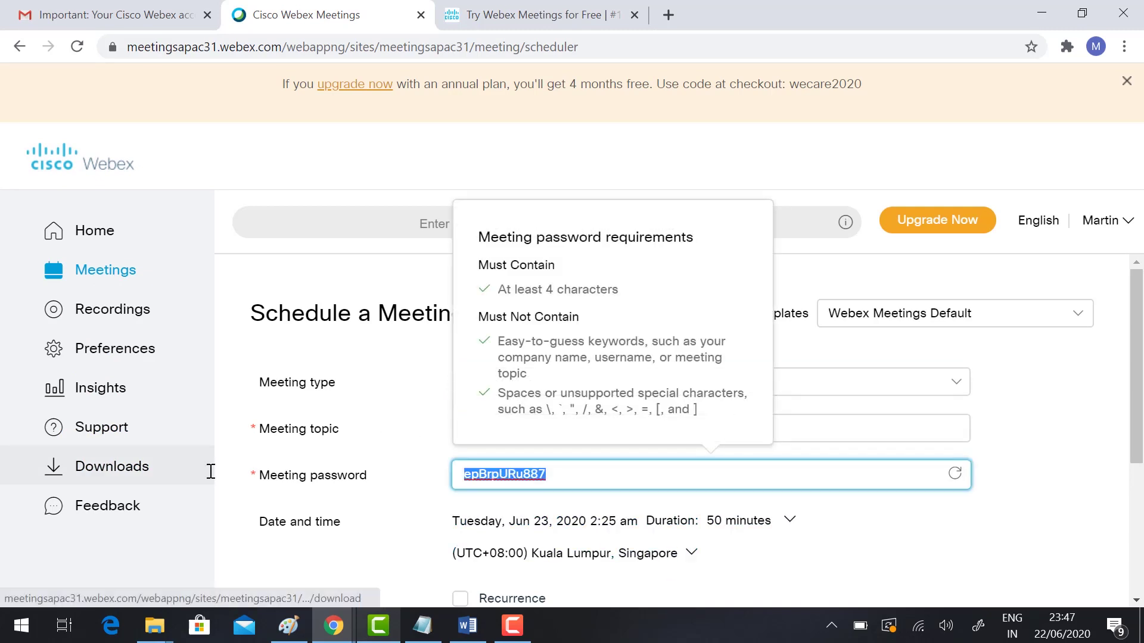
pyautogui.write('1')
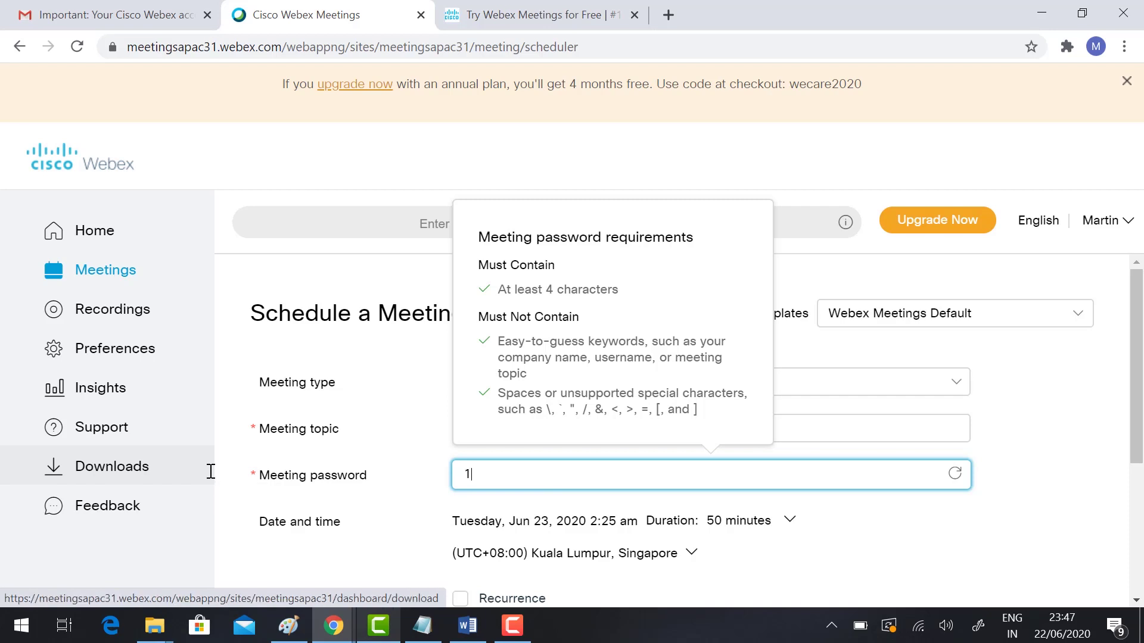
pyautogui.write('234')
pyautogui.scroll(-1, 620, 477)
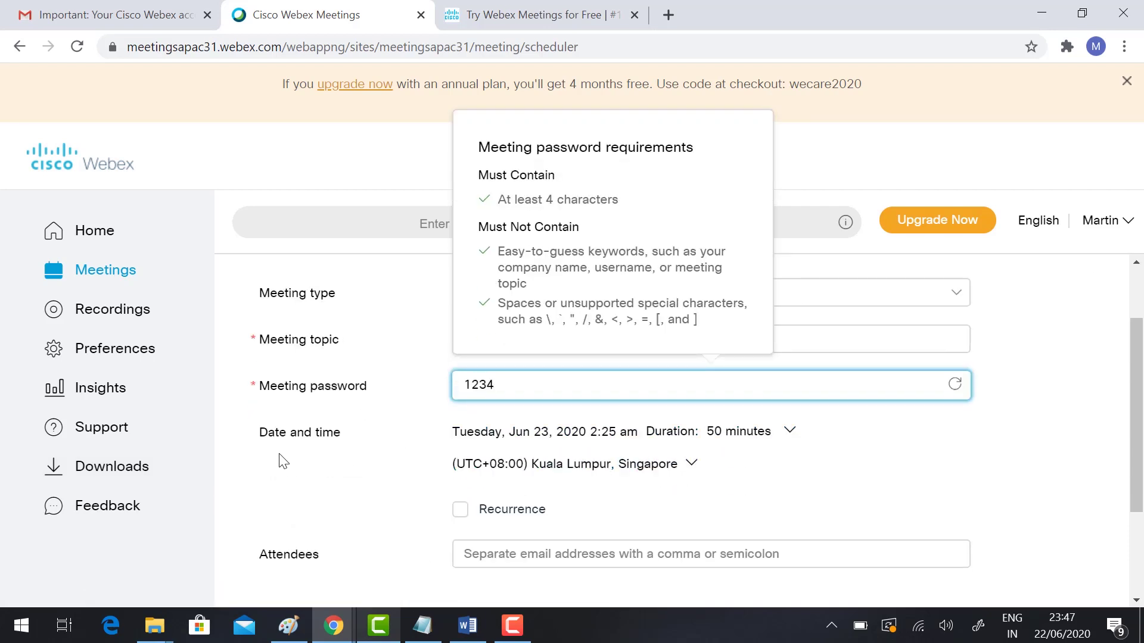
# Step: Set the Demo meeting to Wednesday, Jun 24, 2020 at 10:00 am, lasting 50 minutes
pyautogui.click(548, 437)
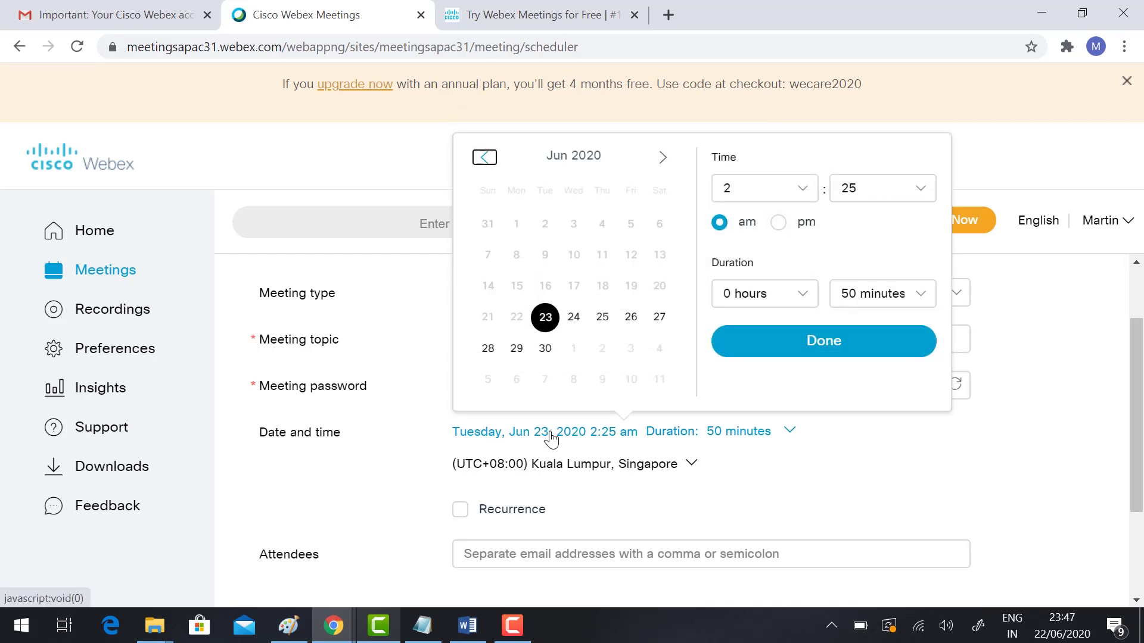
pyautogui.click(574, 318)
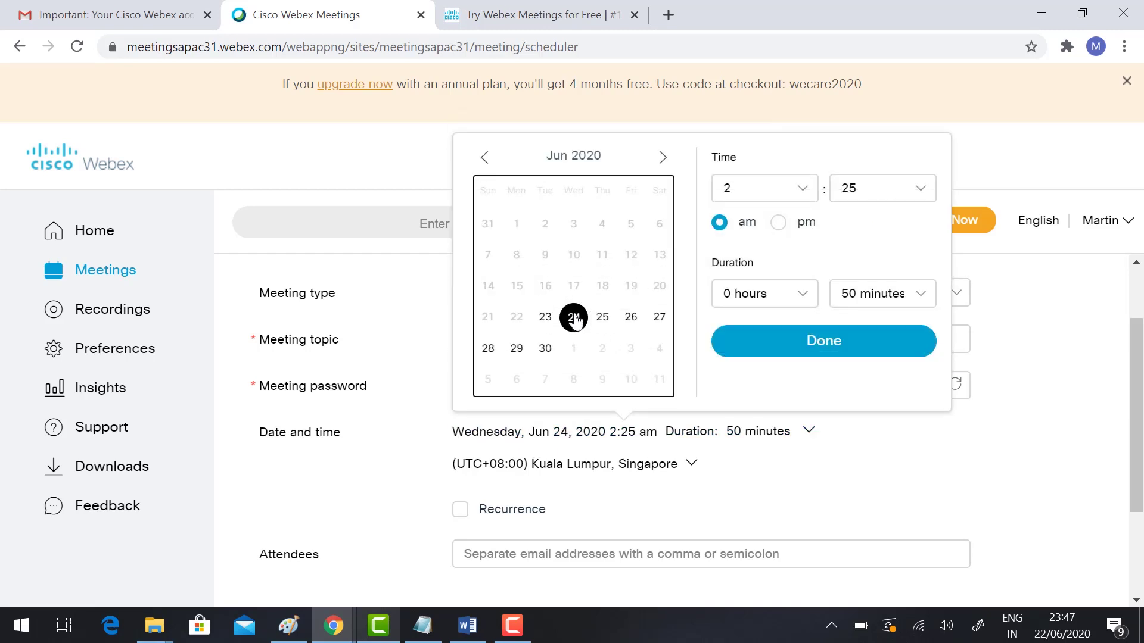
pyautogui.click(794, 195)
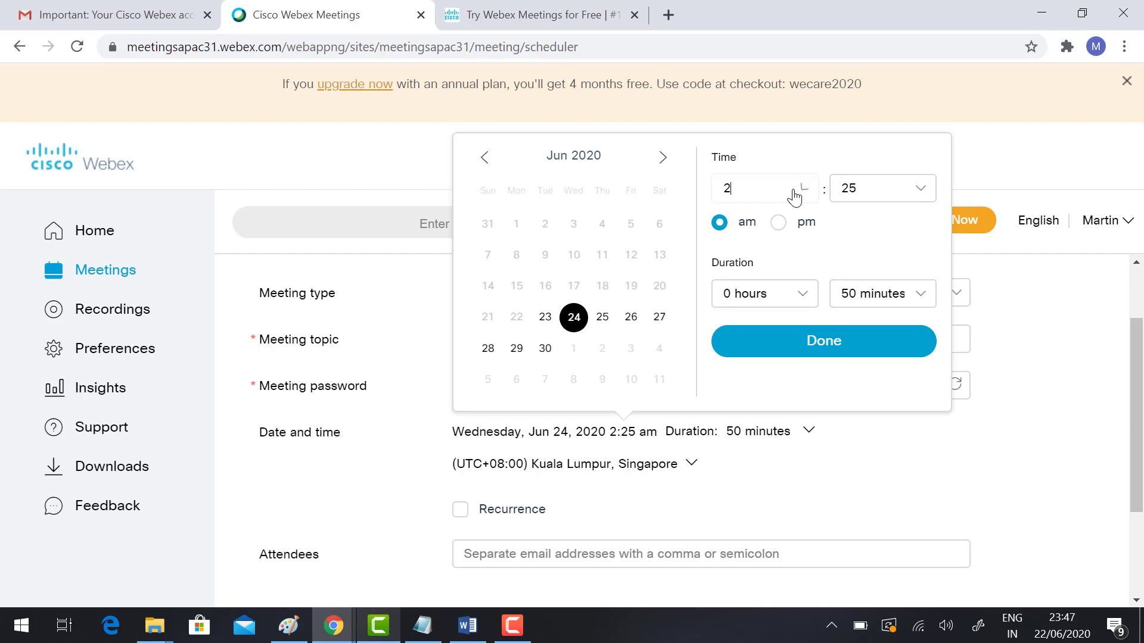
pyautogui.scroll(-3, 736, 331)
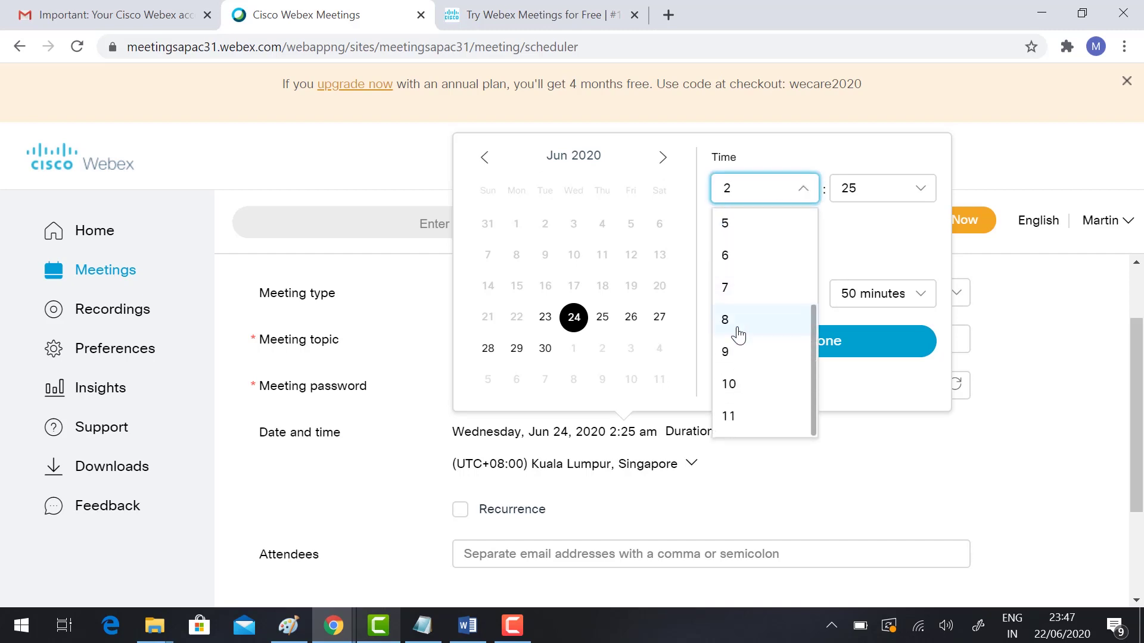
pyautogui.click(733, 386)
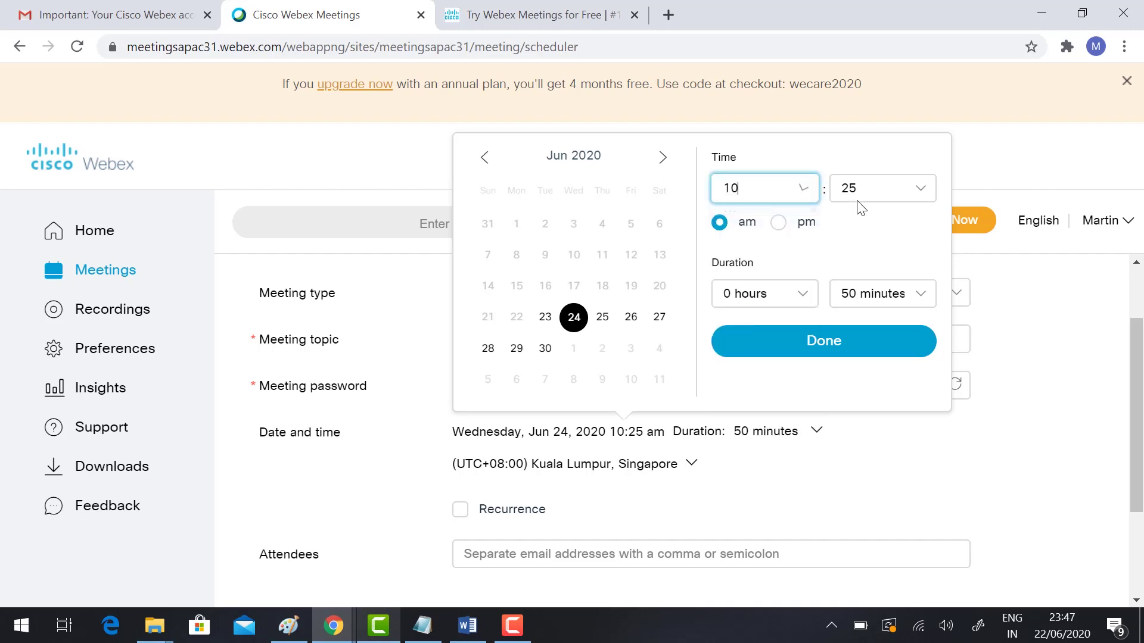
pyautogui.click(858, 200)
pyautogui.click(853, 232)
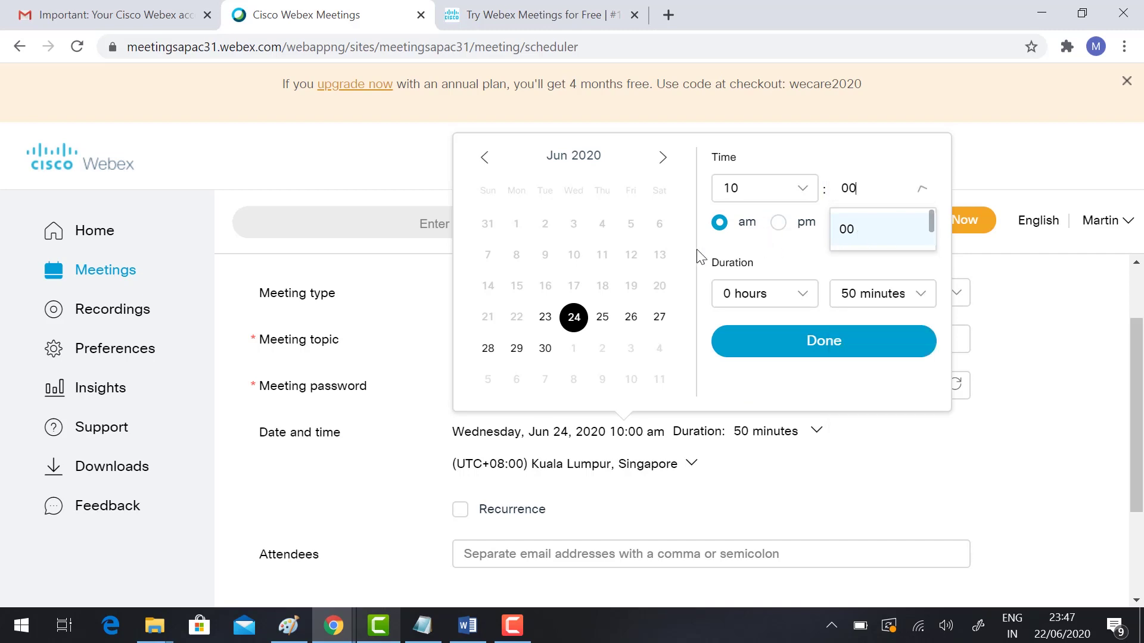
pyautogui.click(771, 296)
pyautogui.click(786, 298)
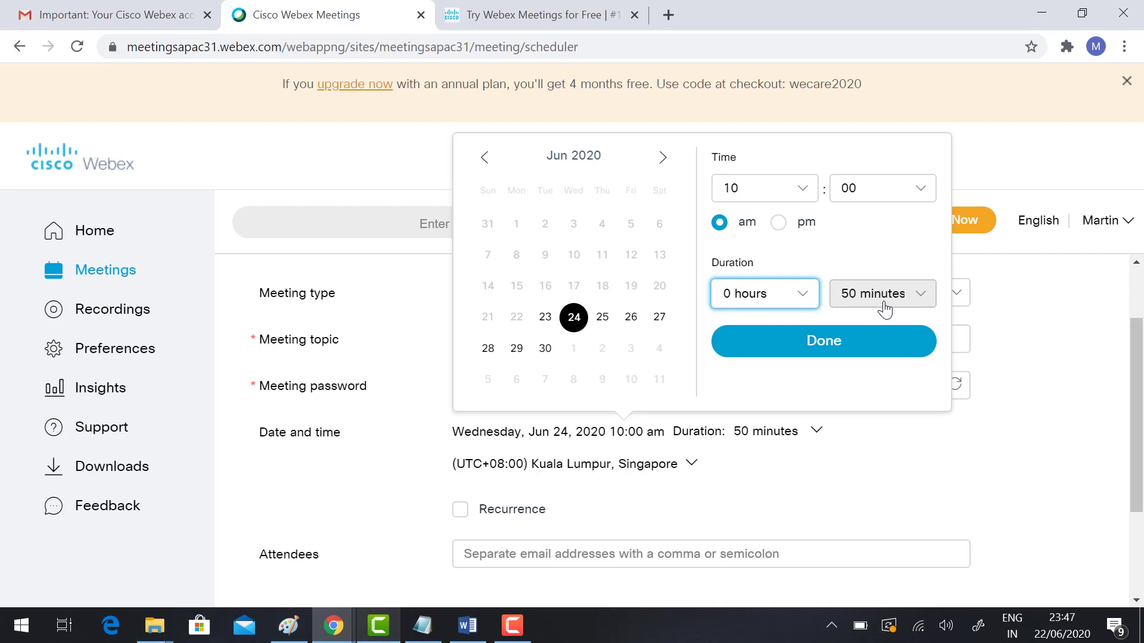
pyautogui.click(799, 351)
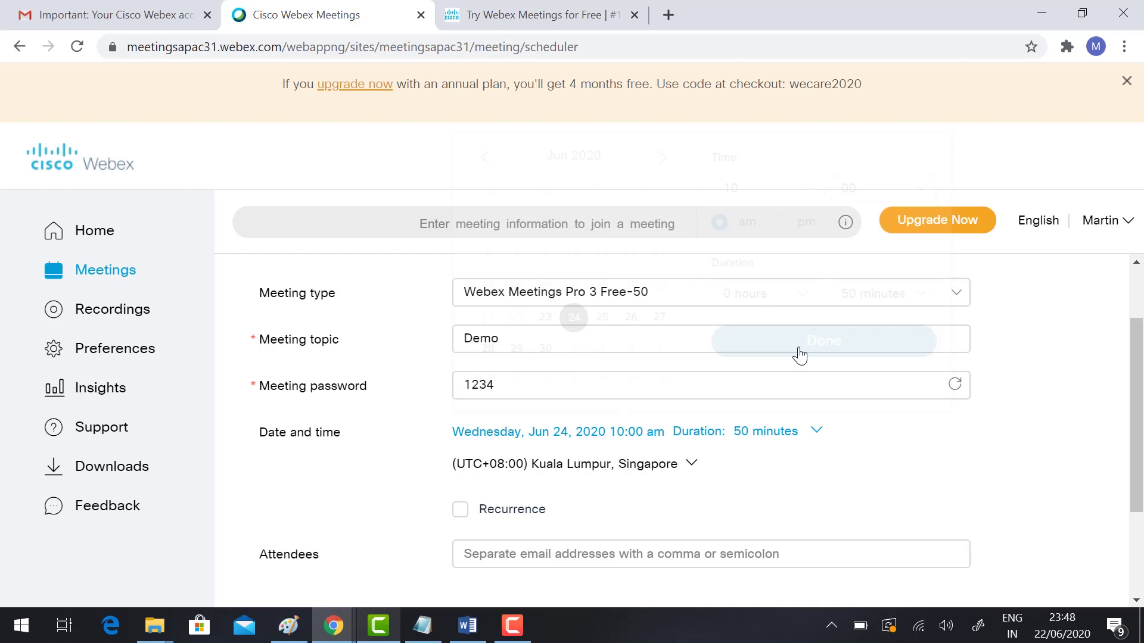
# Step: Add two attendee e-mail addresses to the Demo meeting and schedule it for Jun 24, 2020, 10:00 AM
pyautogui.scroll(-3, 799, 355)
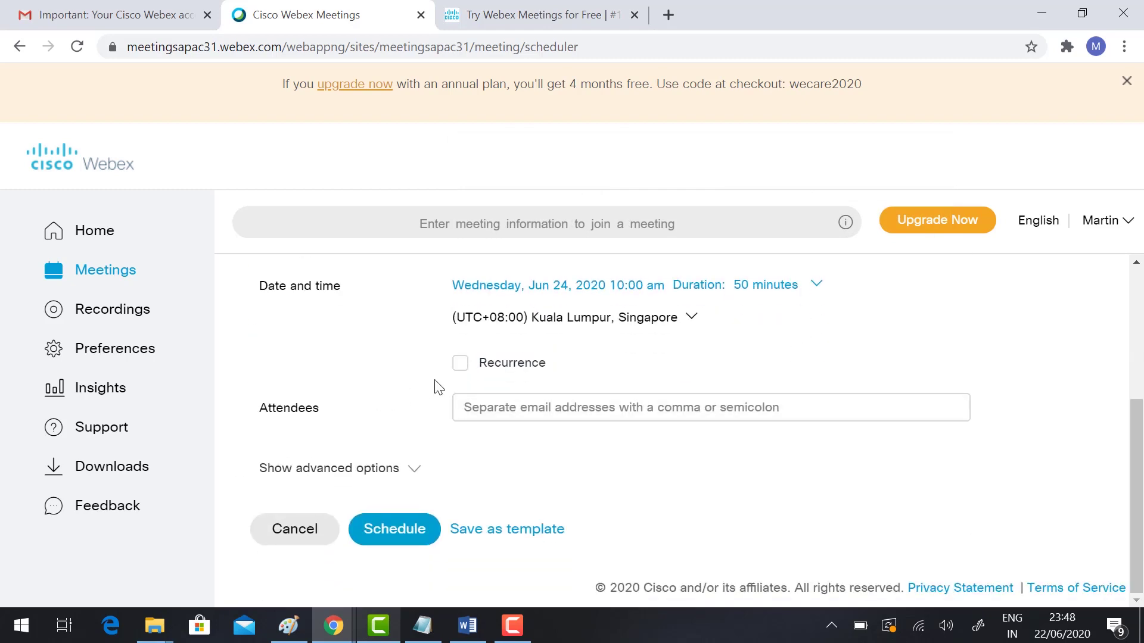
pyautogui.click(488, 405)
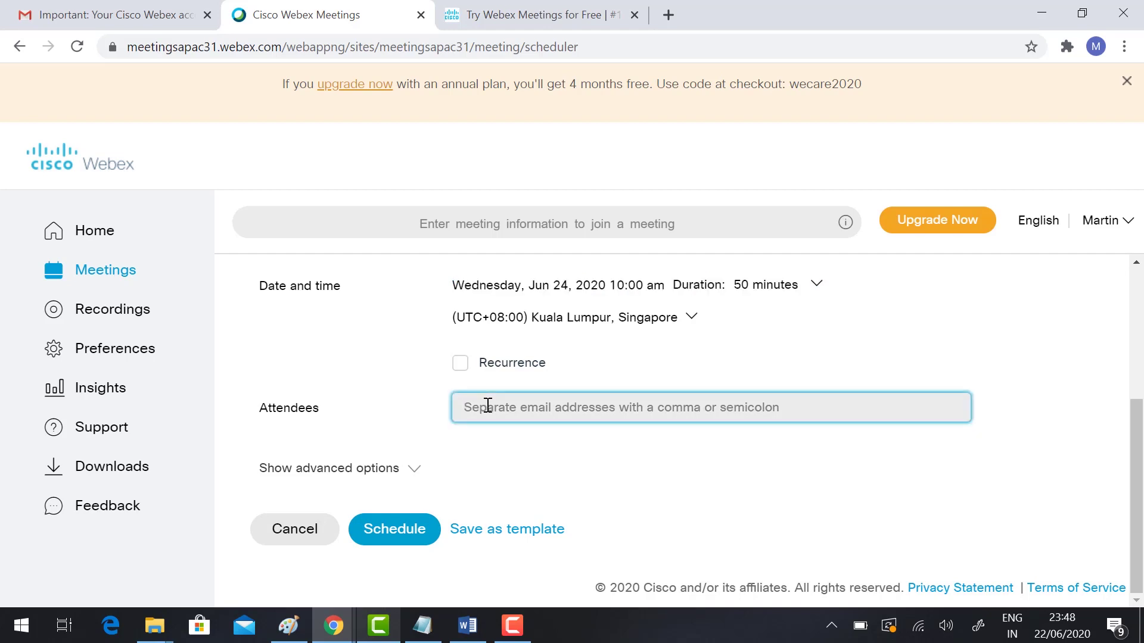
pyautogui.hotkey('ctrl', 'v')
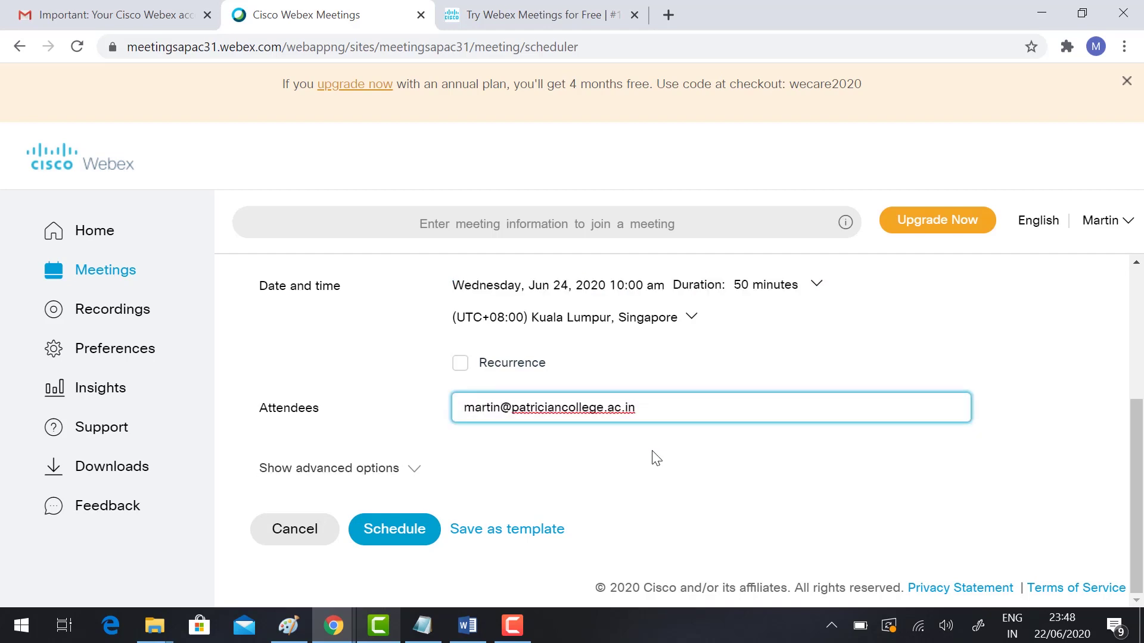
pyautogui.press('Return')
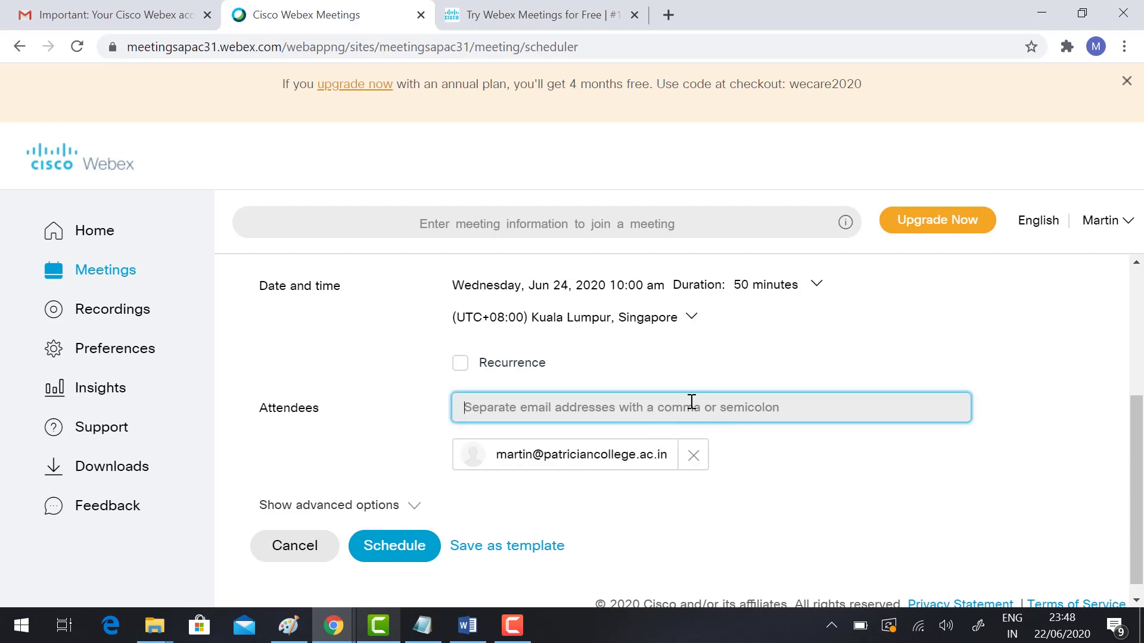
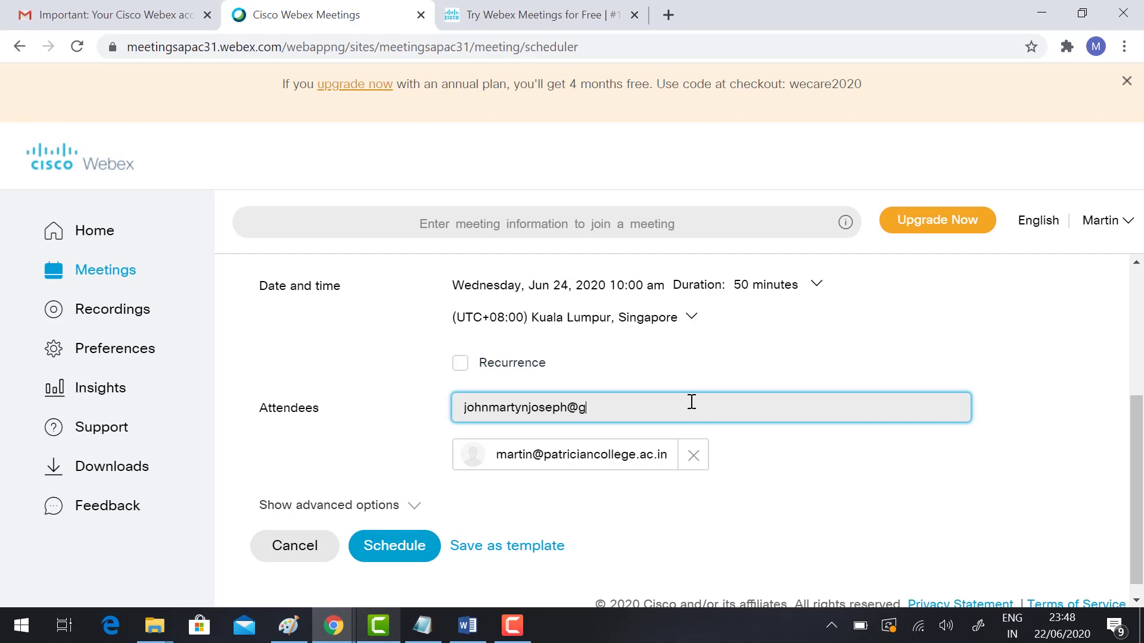
pyautogui.click(749, 475)
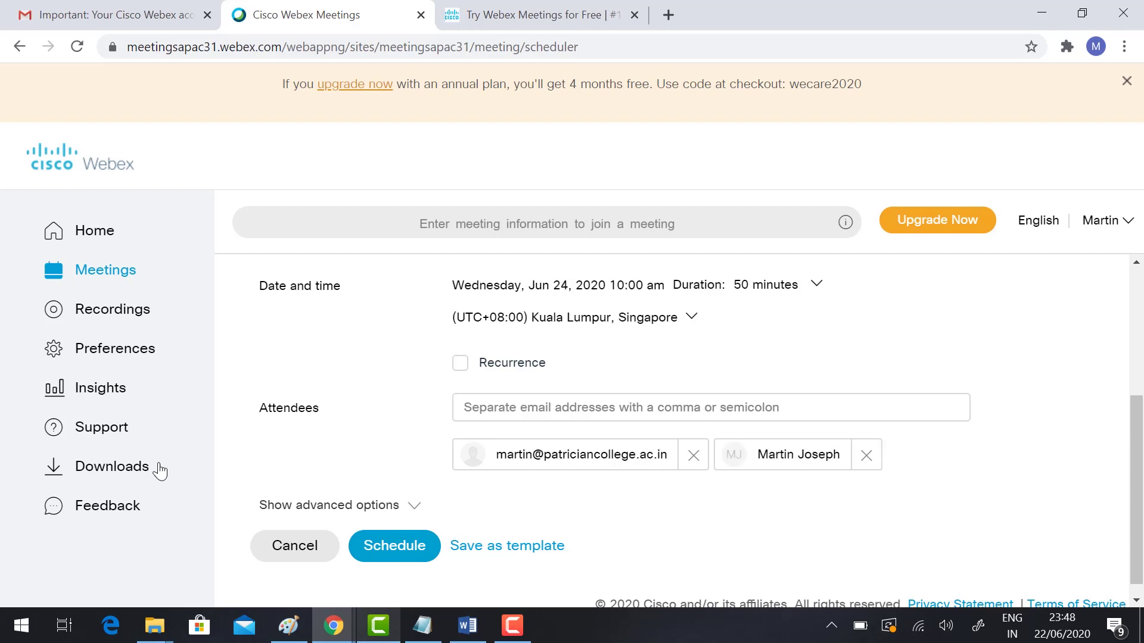
pyautogui.scroll(-1, 332, 411)
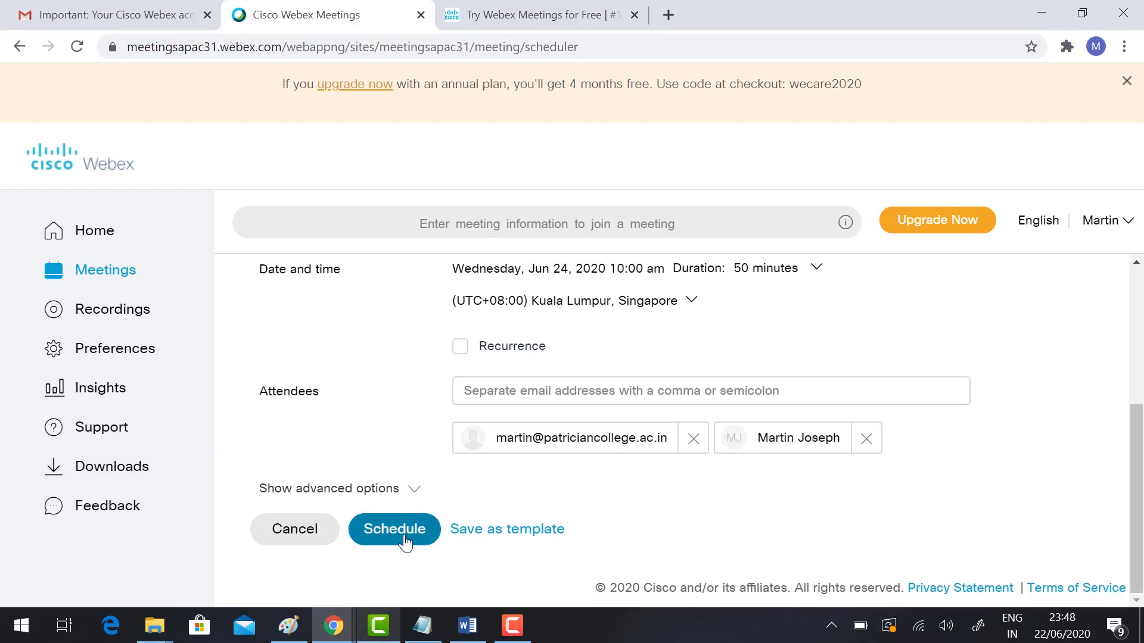
pyautogui.click(394, 530)
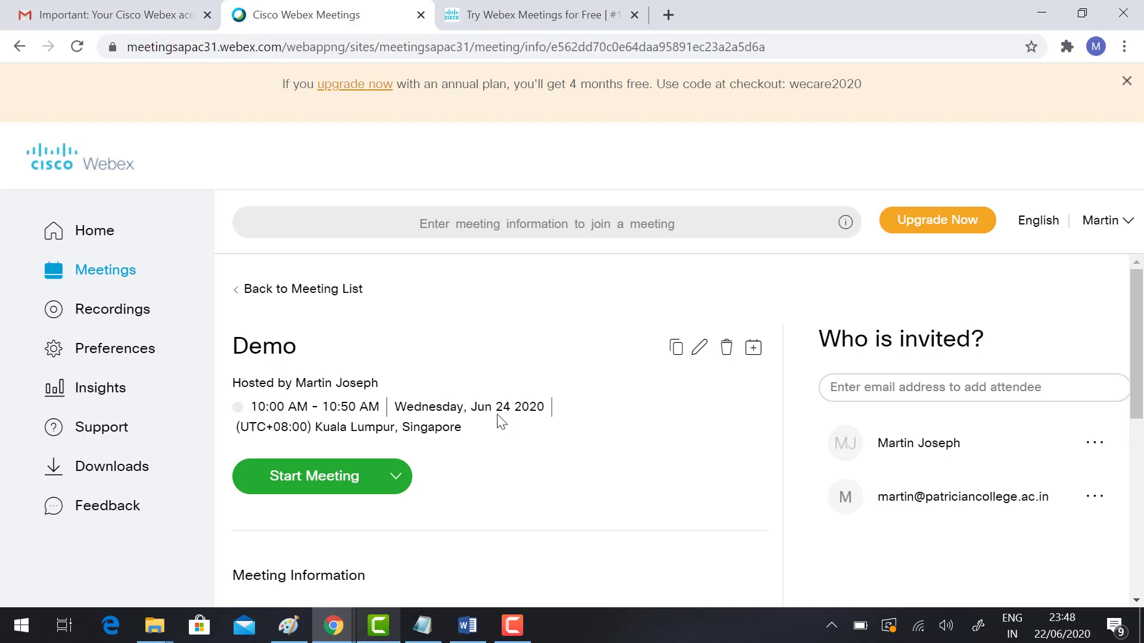
# Step: On the Demo meeting page, highlight the meeting link, meeting number and password under Meeting Information
pyautogui.scroll(-2, 500, 421)
pyautogui.scroll(2, 498, 421)
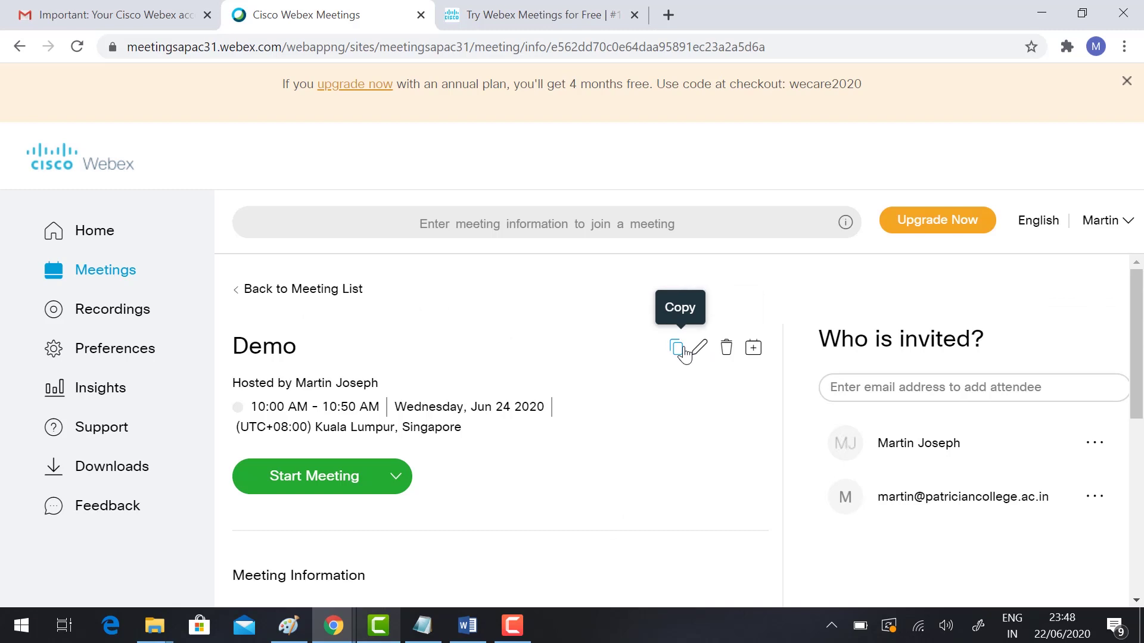
pyautogui.scroll(-1, 684, 365)
pyautogui.scroll(1, 679, 366)
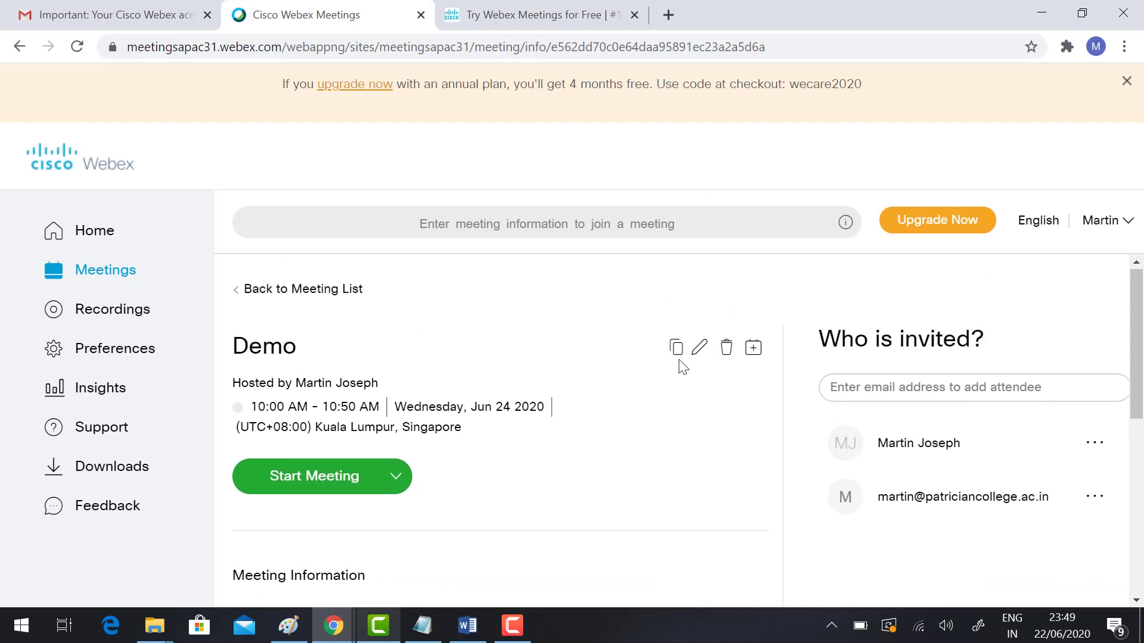
pyautogui.click(886, 392)
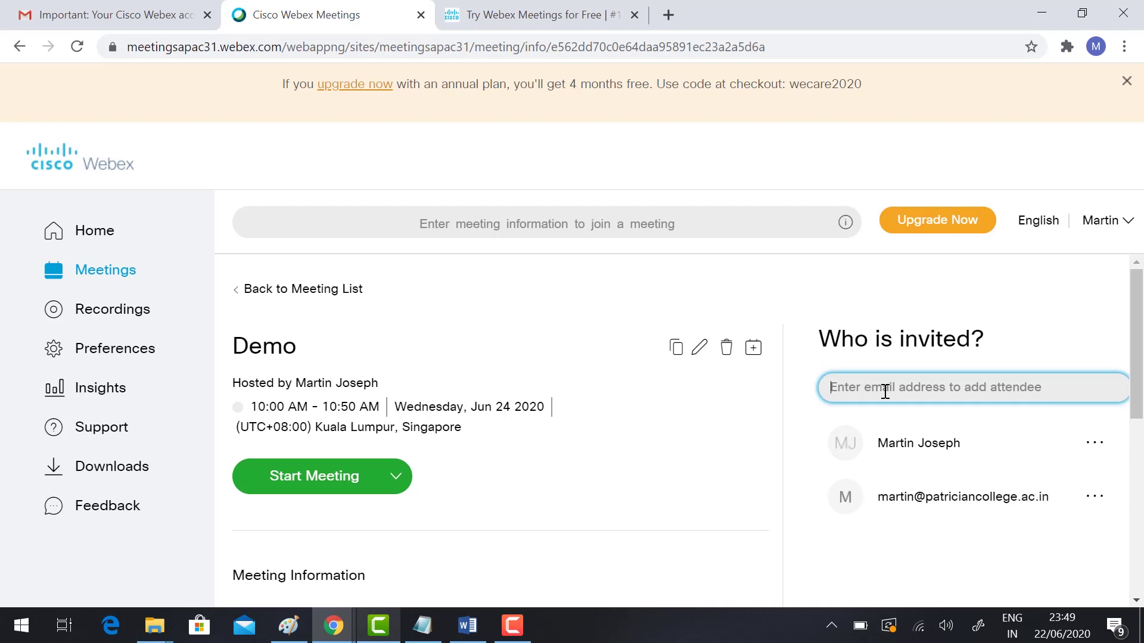
pyautogui.scroll(-3, 571, 473)
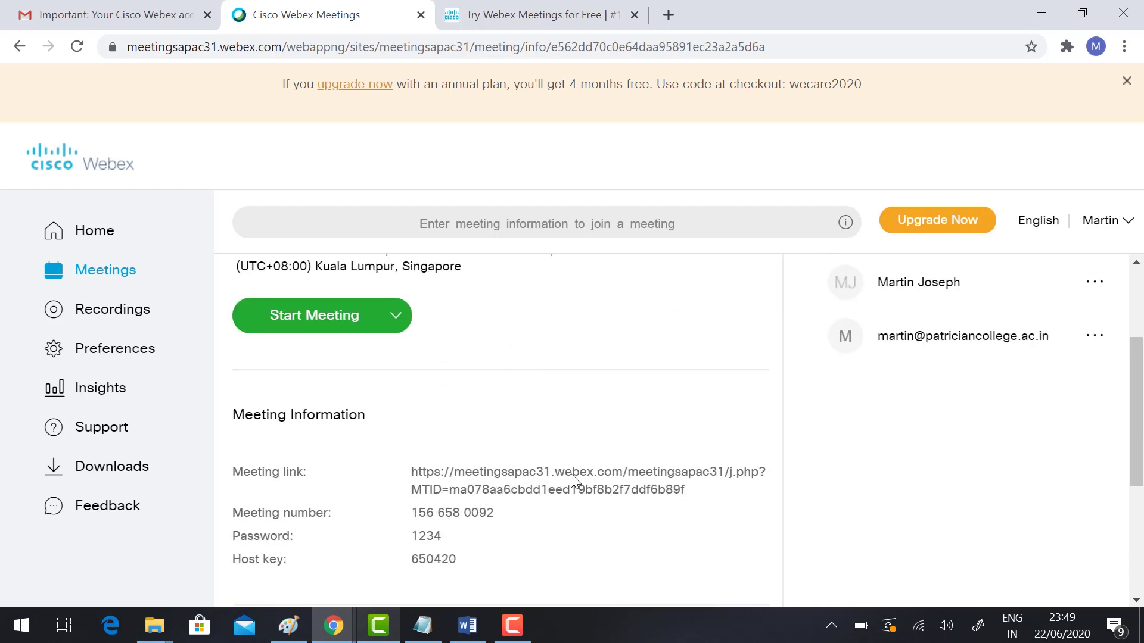
pyautogui.tripleClick(509, 472)
pyautogui.click(442, 399)
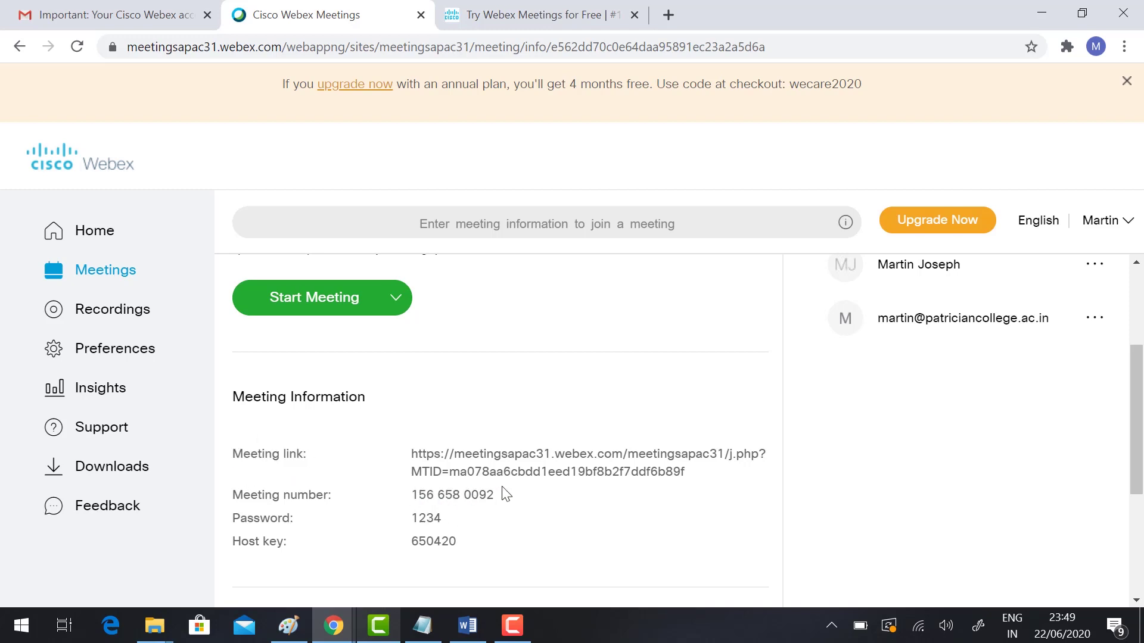
pyautogui.moveTo(453, 496); pyautogui.dragTo(408, 520)
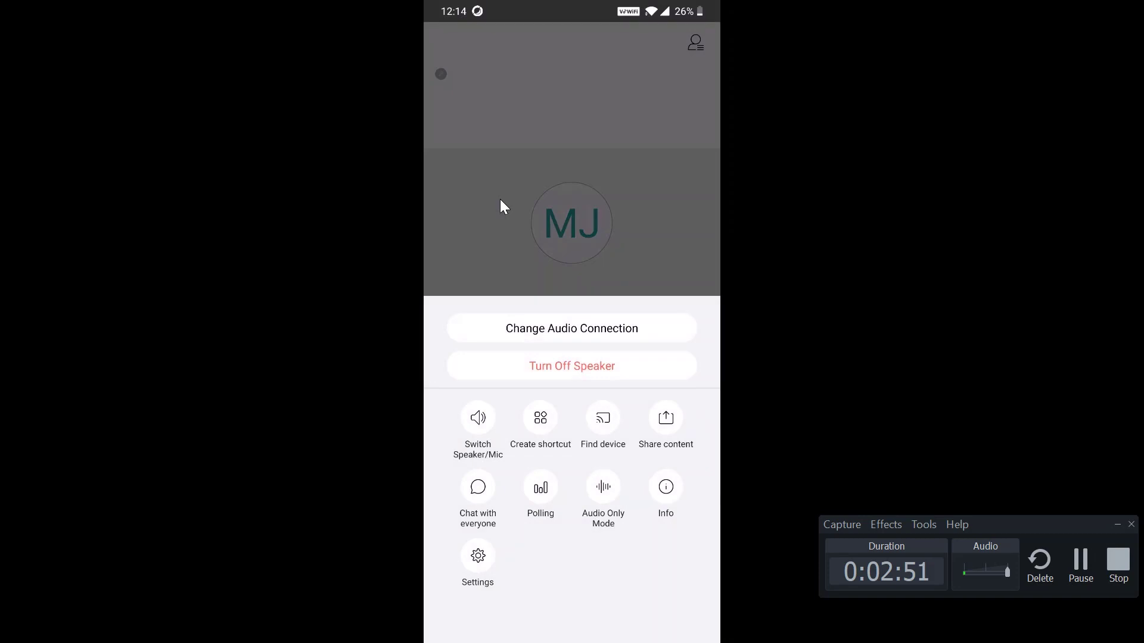
# Step: Close the More options sheet in the phone's call to show the host and the phone attendee
pyautogui.click(501, 200)
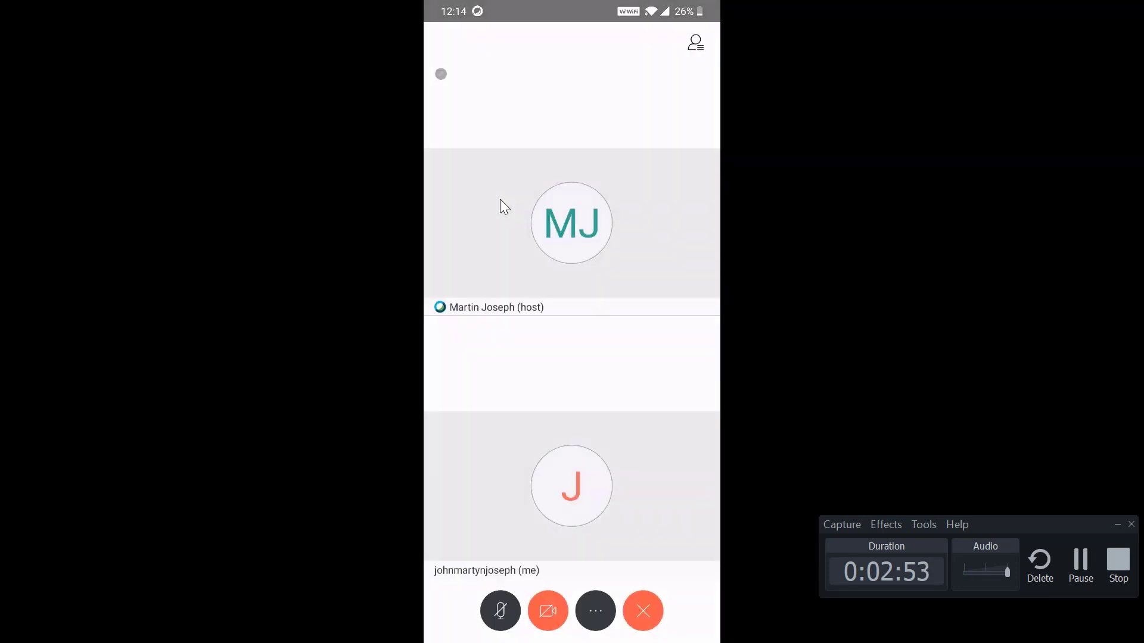